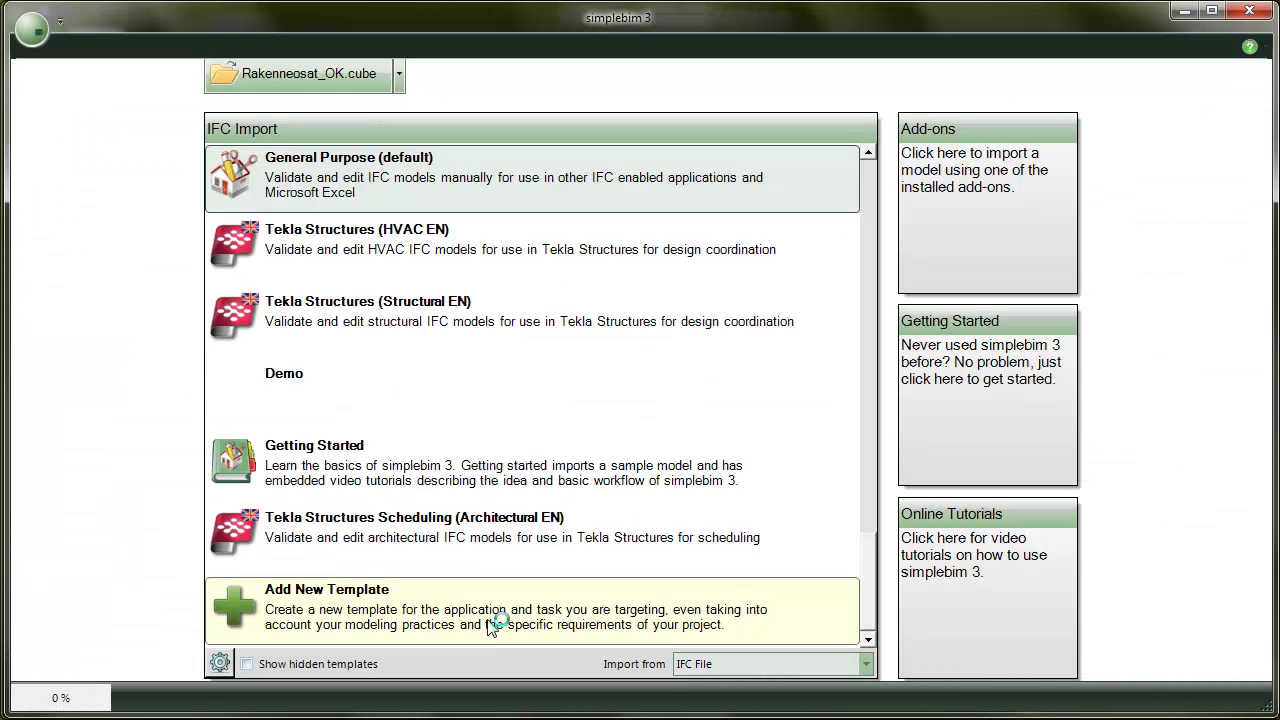
Open the Demo import template for editing in Excel.
mouse_move(777, 543)
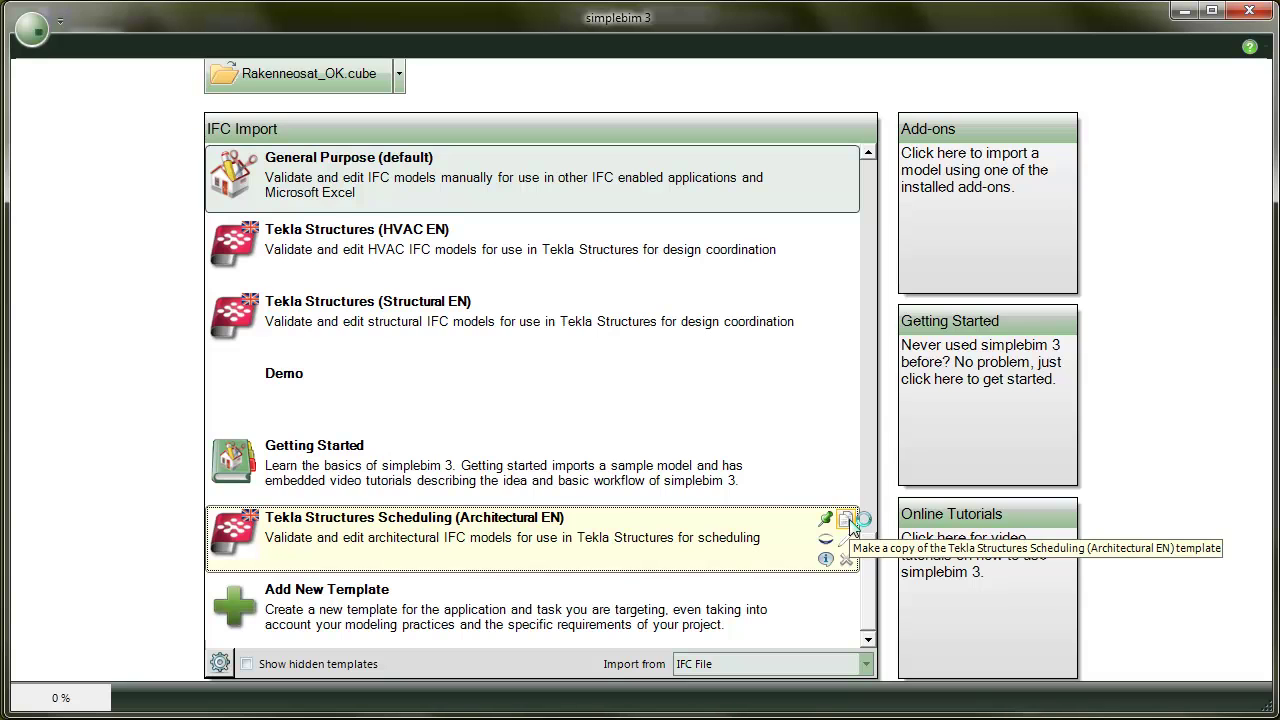
mouse_move(843, 380)
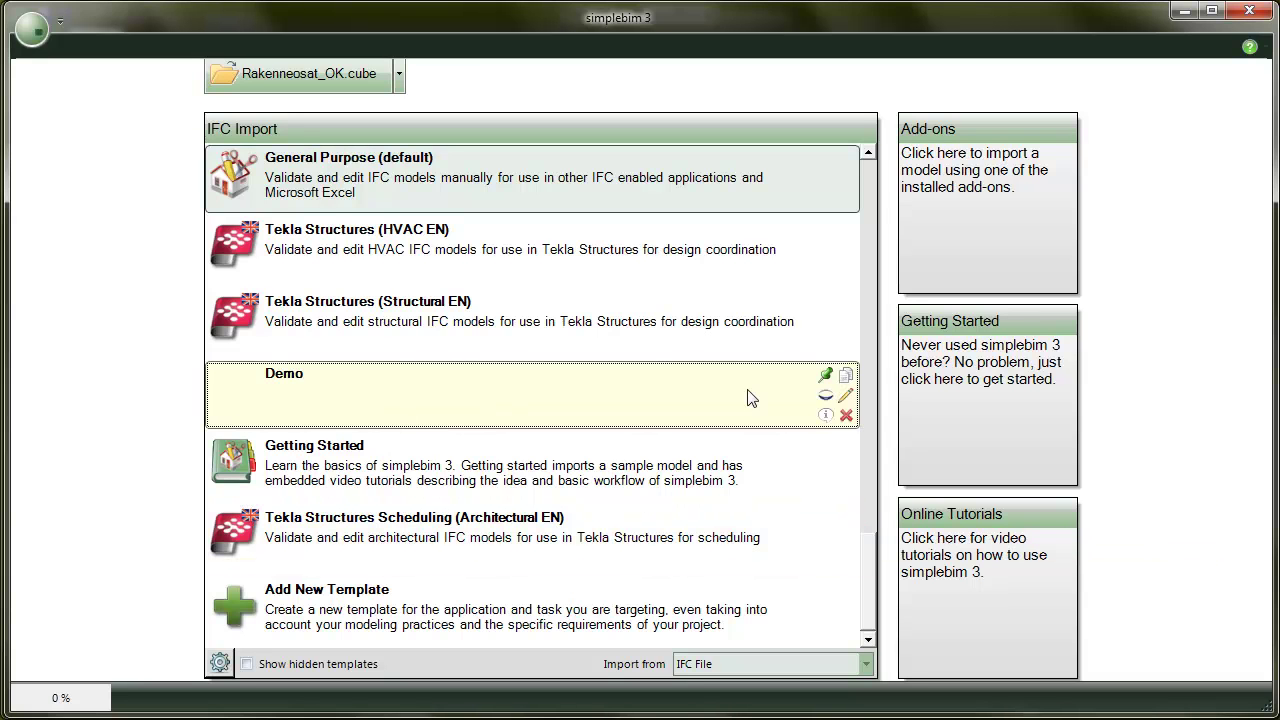
click(853, 402)
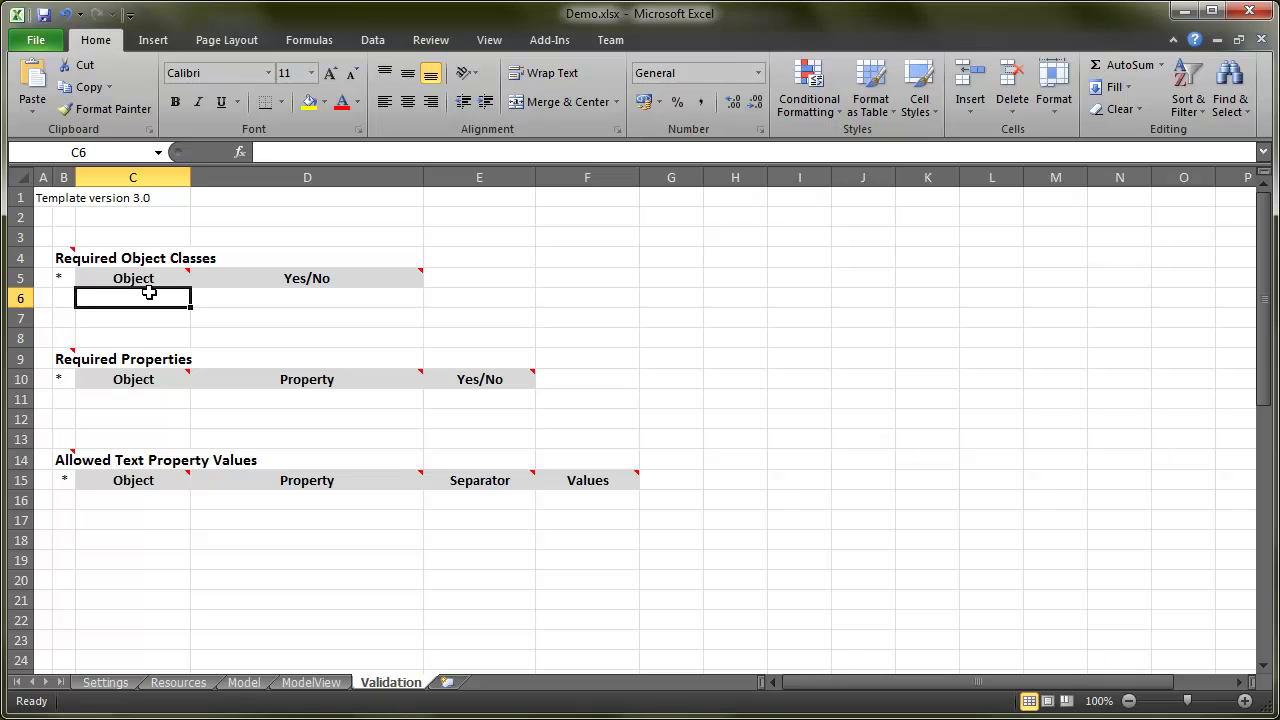
Add Wall as a required object class in row 6 of the Validation sheet, with the requirement set to Yes.
text(Wall)
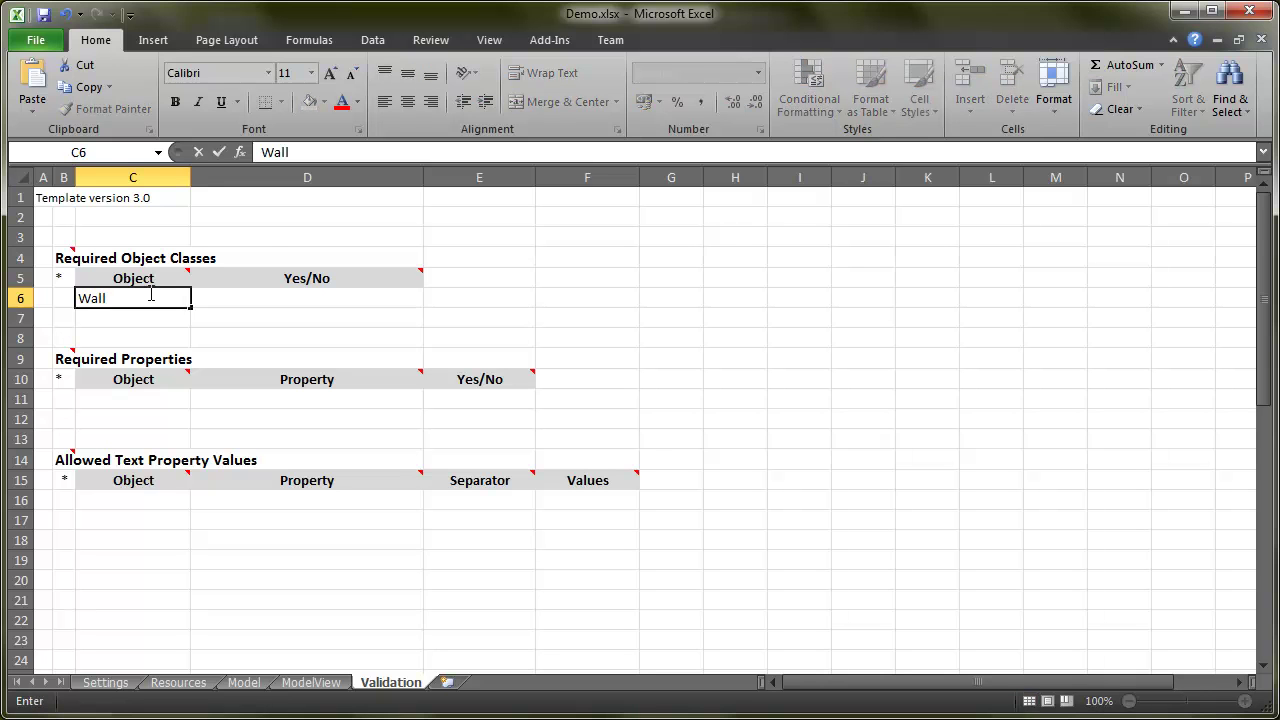
click(318, 296)
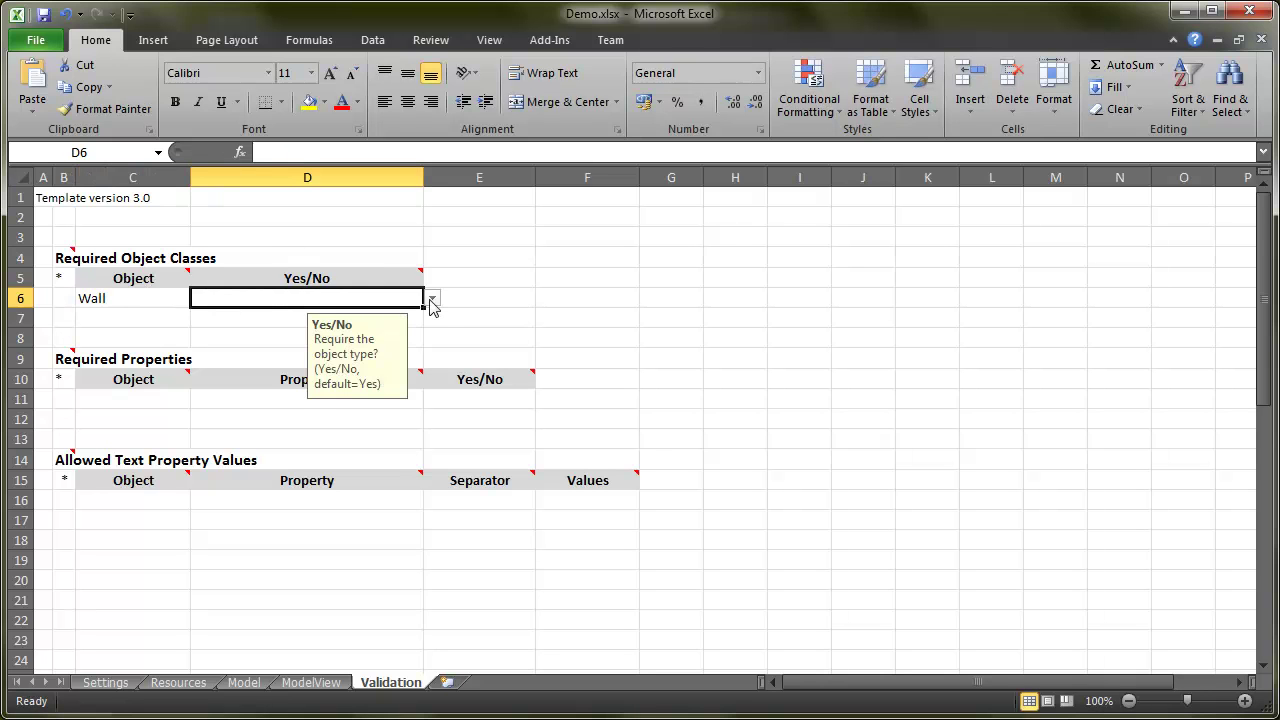
click(432, 300)
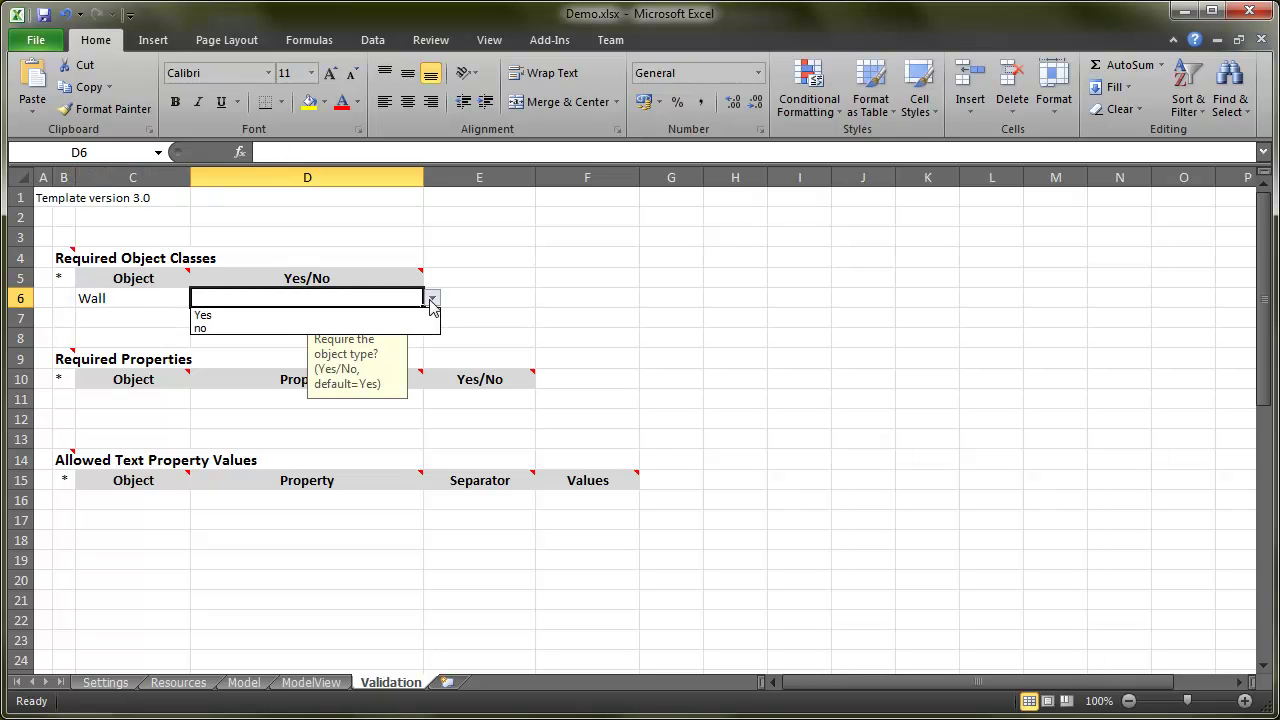
click(365, 316)
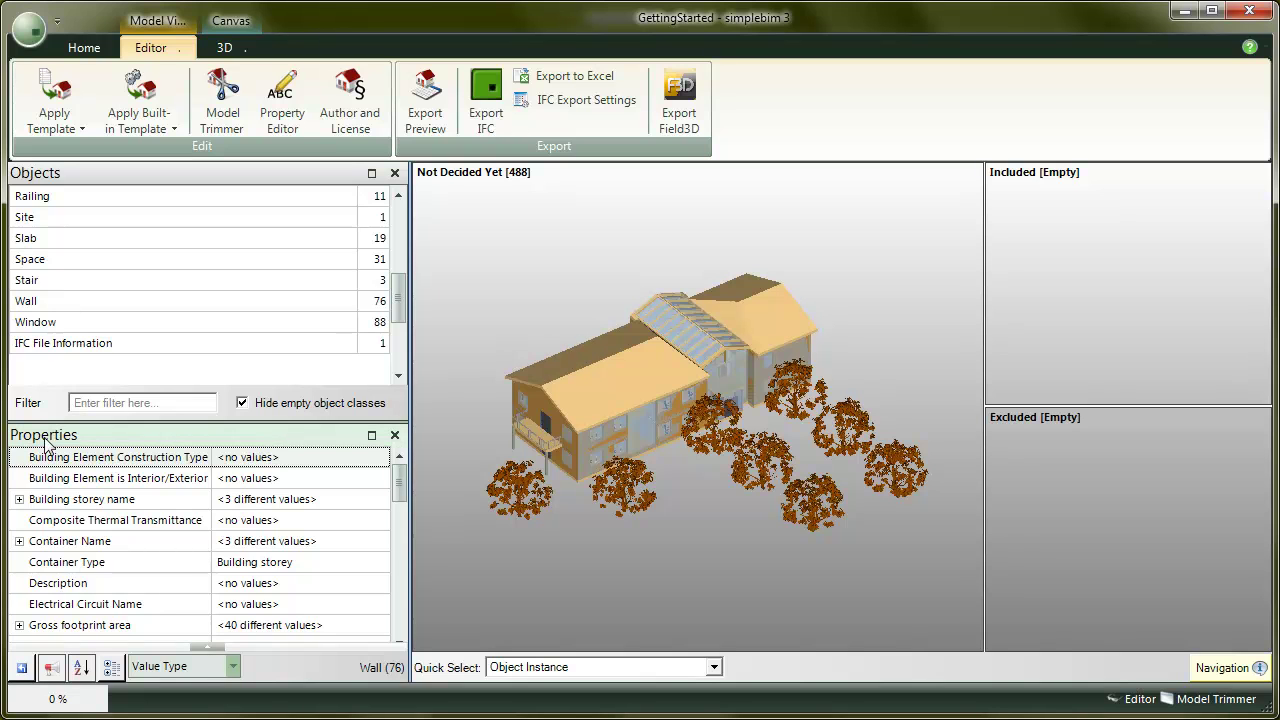
Copy the name of the wall property Building Element Construction Type from simplebim and paste it into cell D11 of the Excel template.
right_click(129, 462)
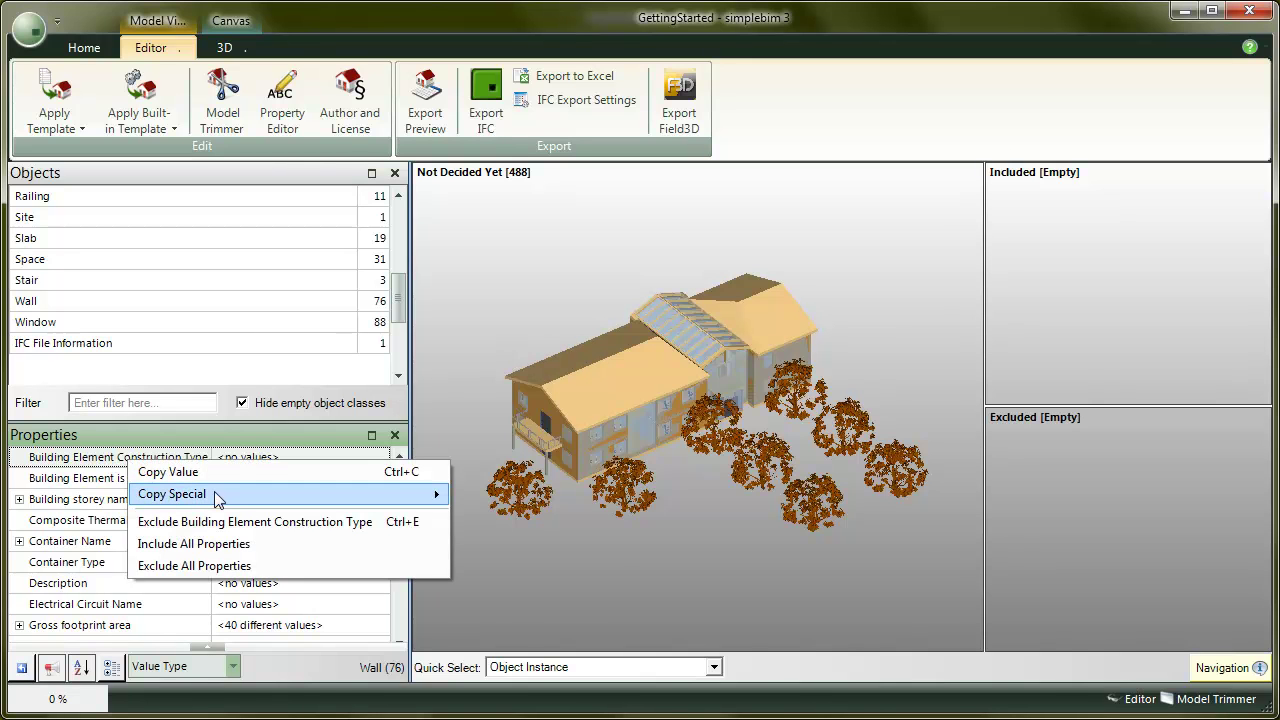
mouse_move(433, 500)
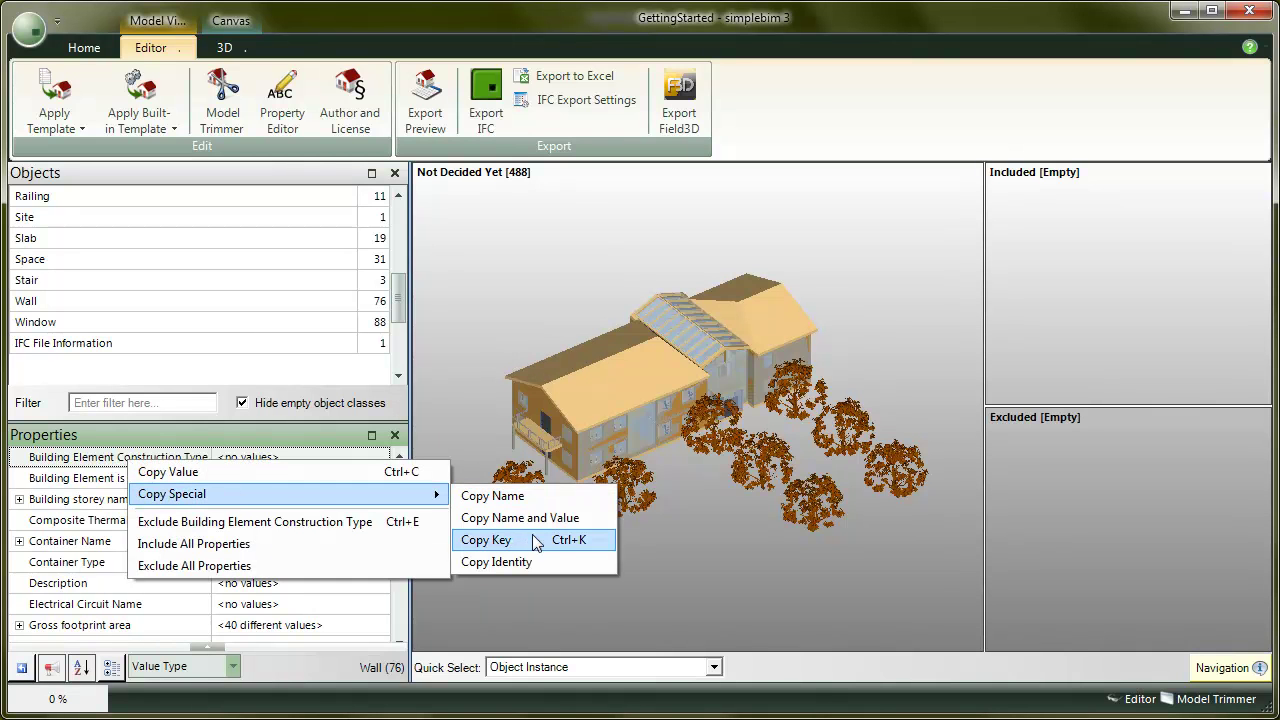
click(547, 500)
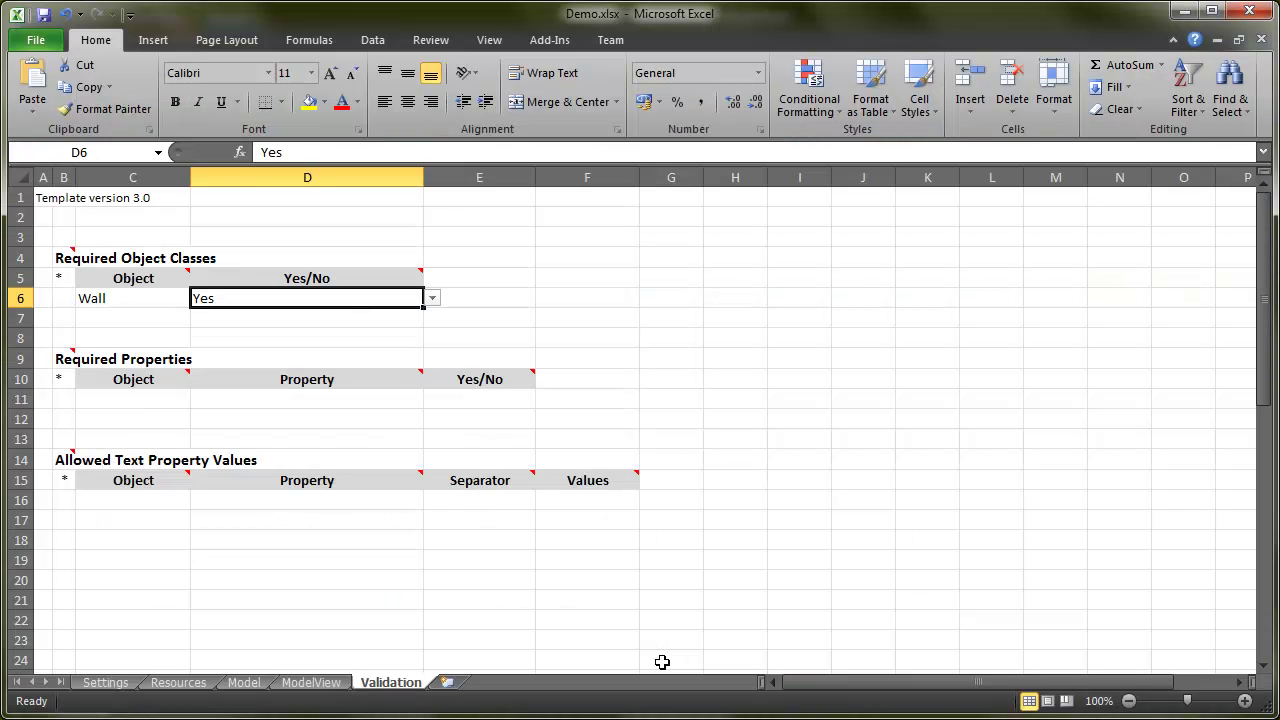
click(252, 401)
right_click(252, 401)
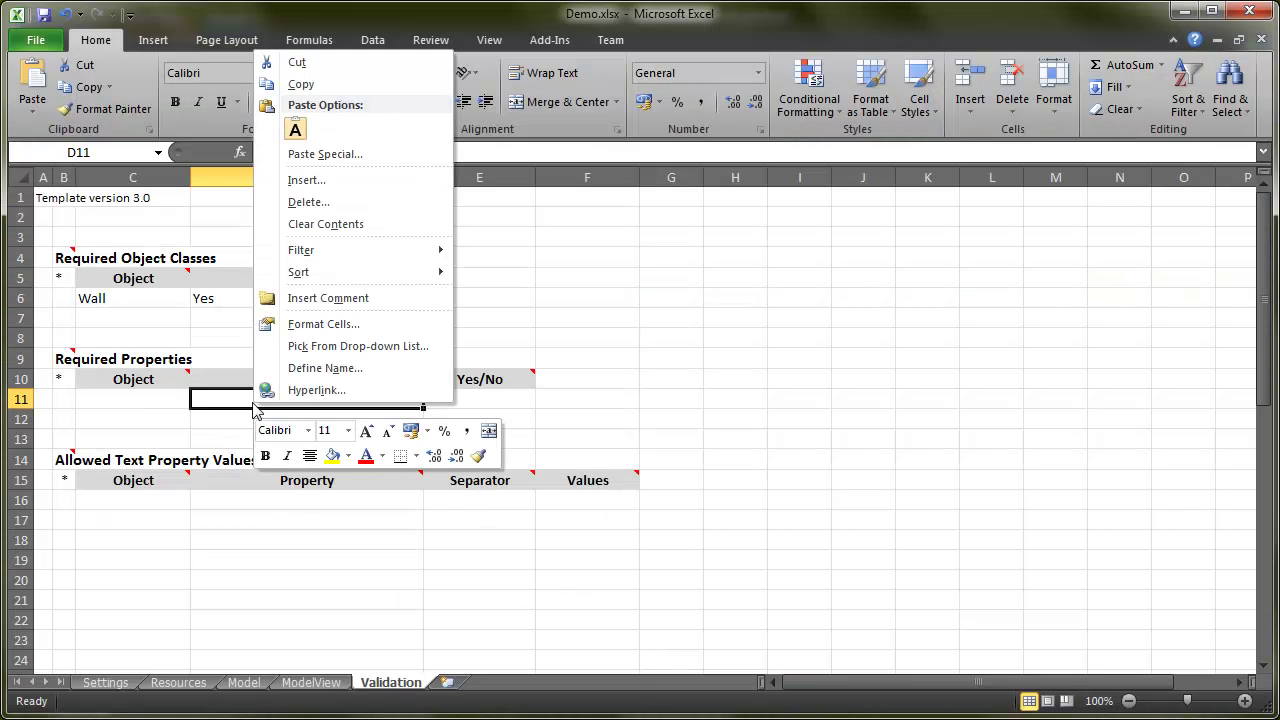
click(305, 134)
Complete the required property row 11 with the object Wall and the requirement Yes.
click(133, 402)
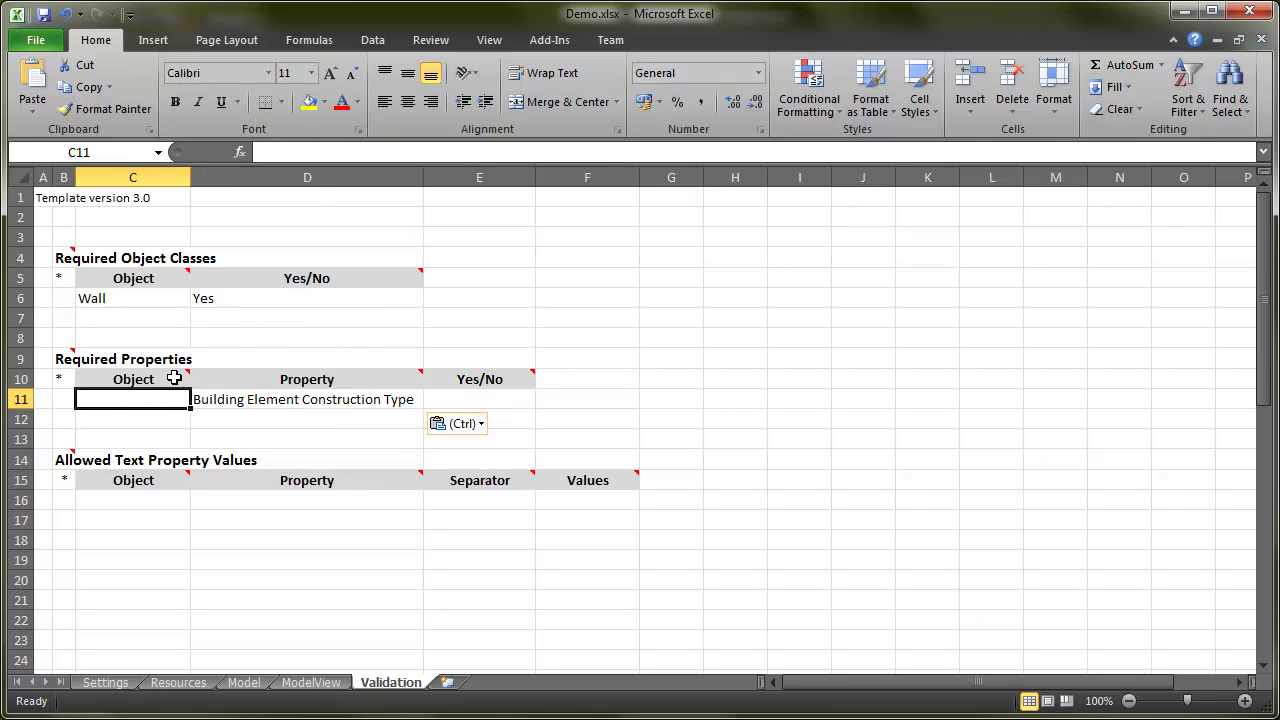
mouse_move(174, 378)
text(Wall)
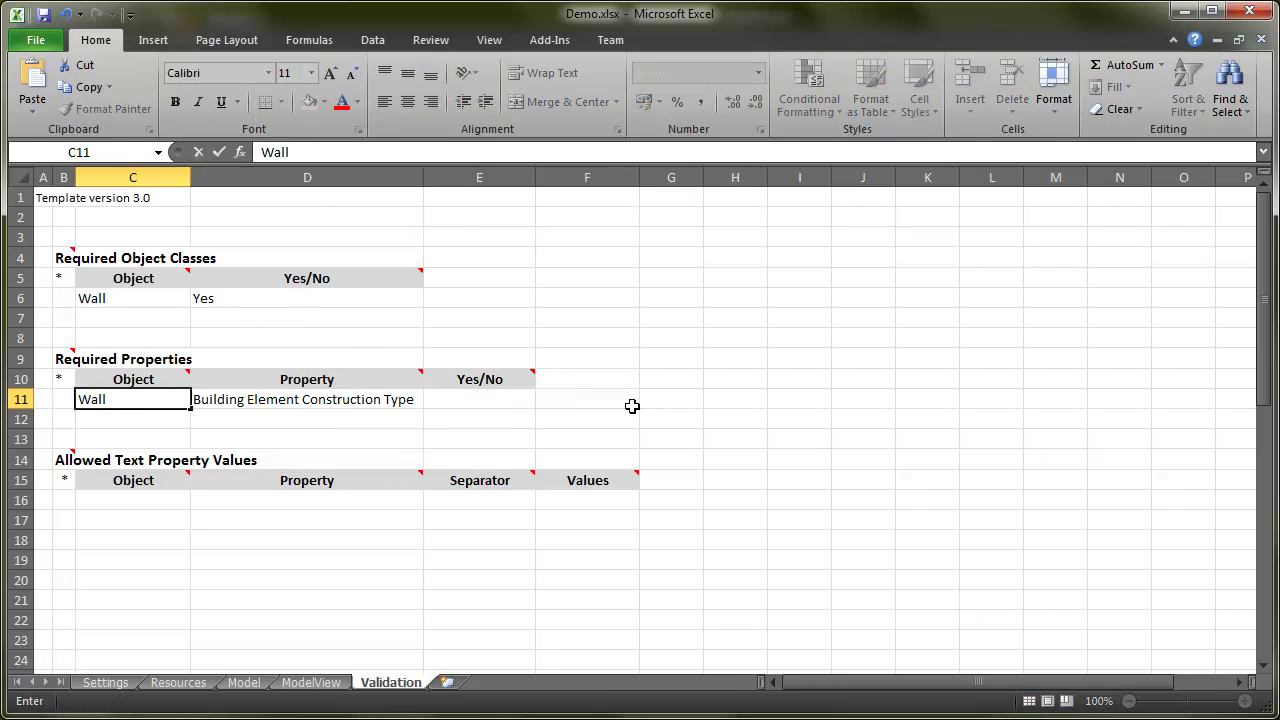
click(496, 401)
click(545, 401)
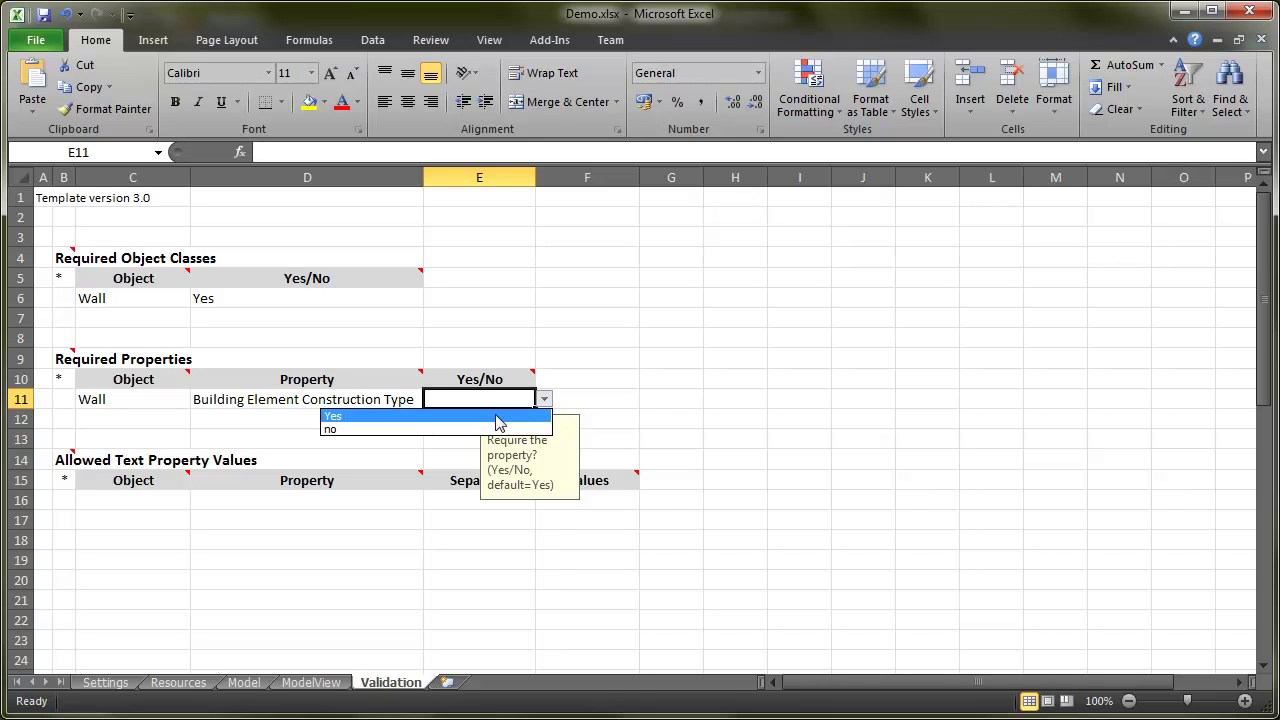
click(470, 414)
click(488, 439)
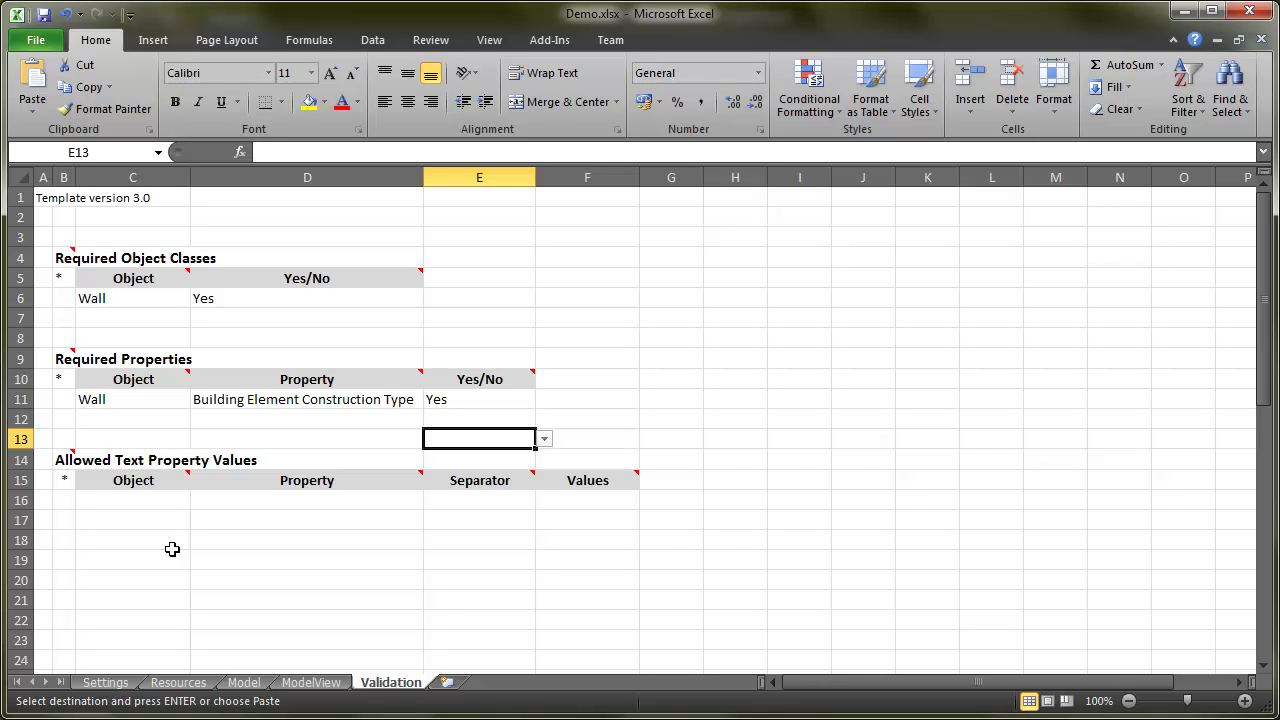
Paste the allowed wall construction types EXT 1, EXT 2, EXT 3, INT 1 and INT 2 at C16, and review the separator alternative.
click(133, 500)
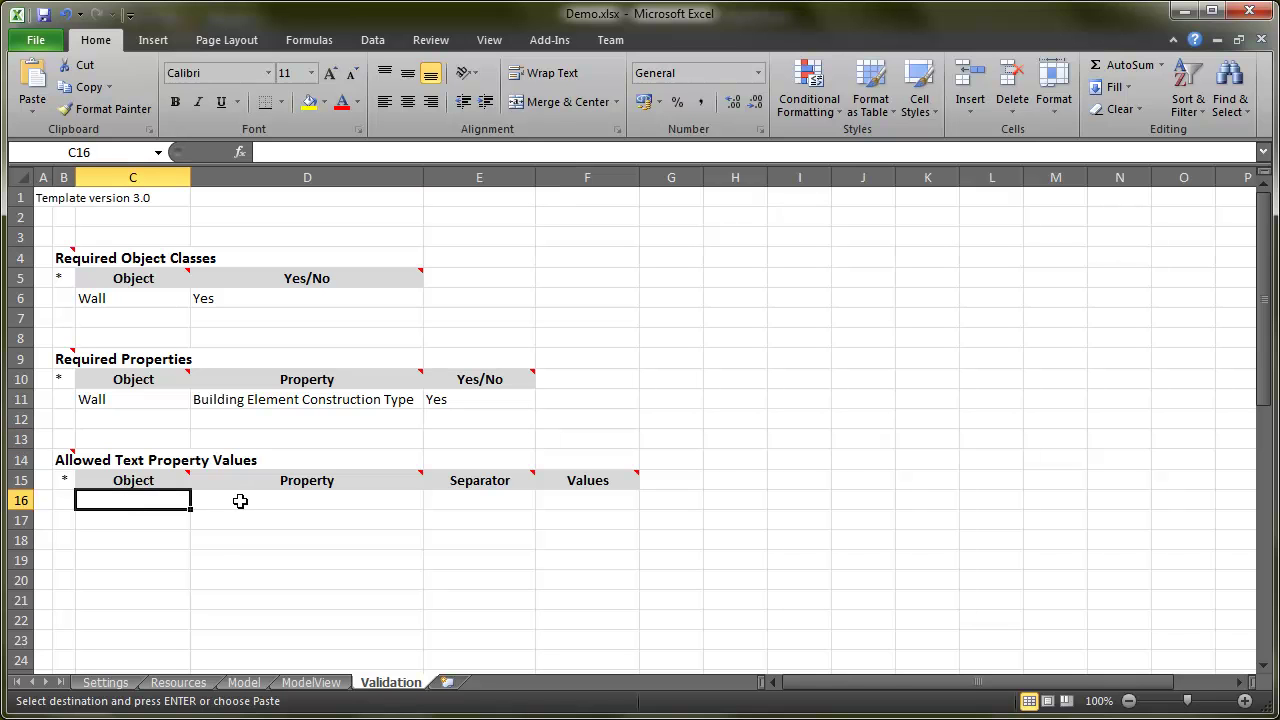
key(ctrl+v)
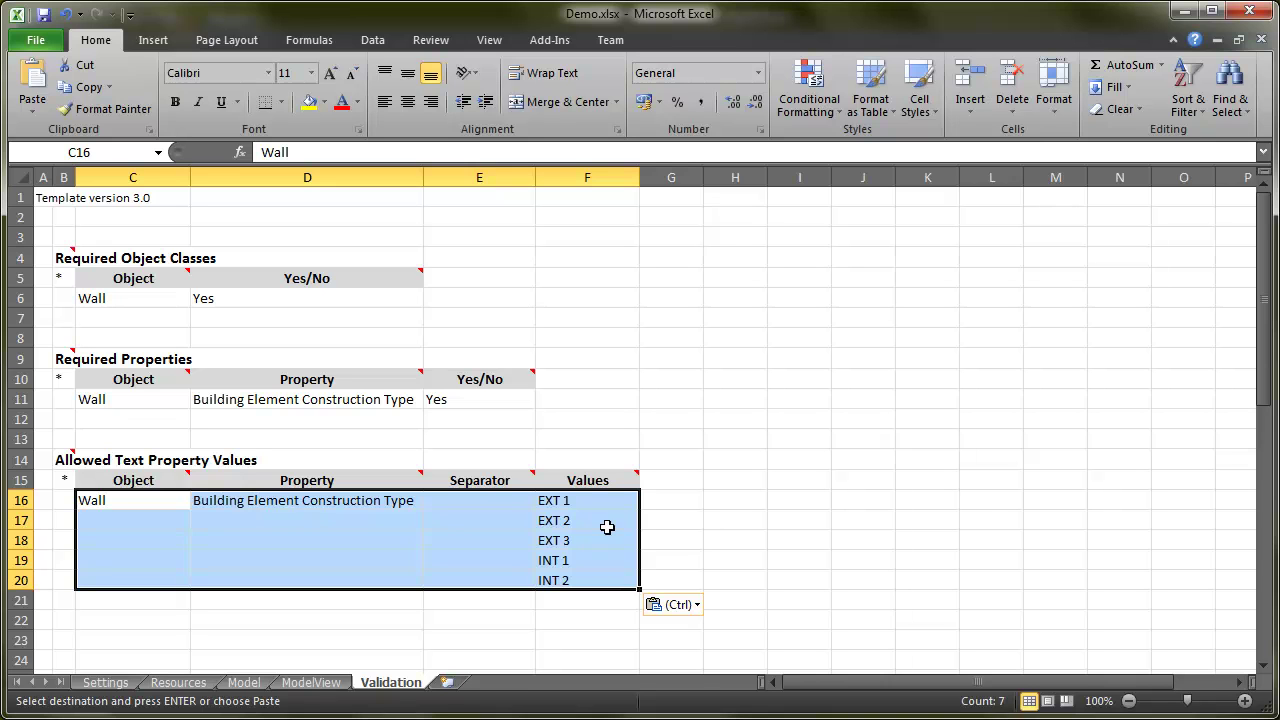
drag(608, 497, 596, 580)
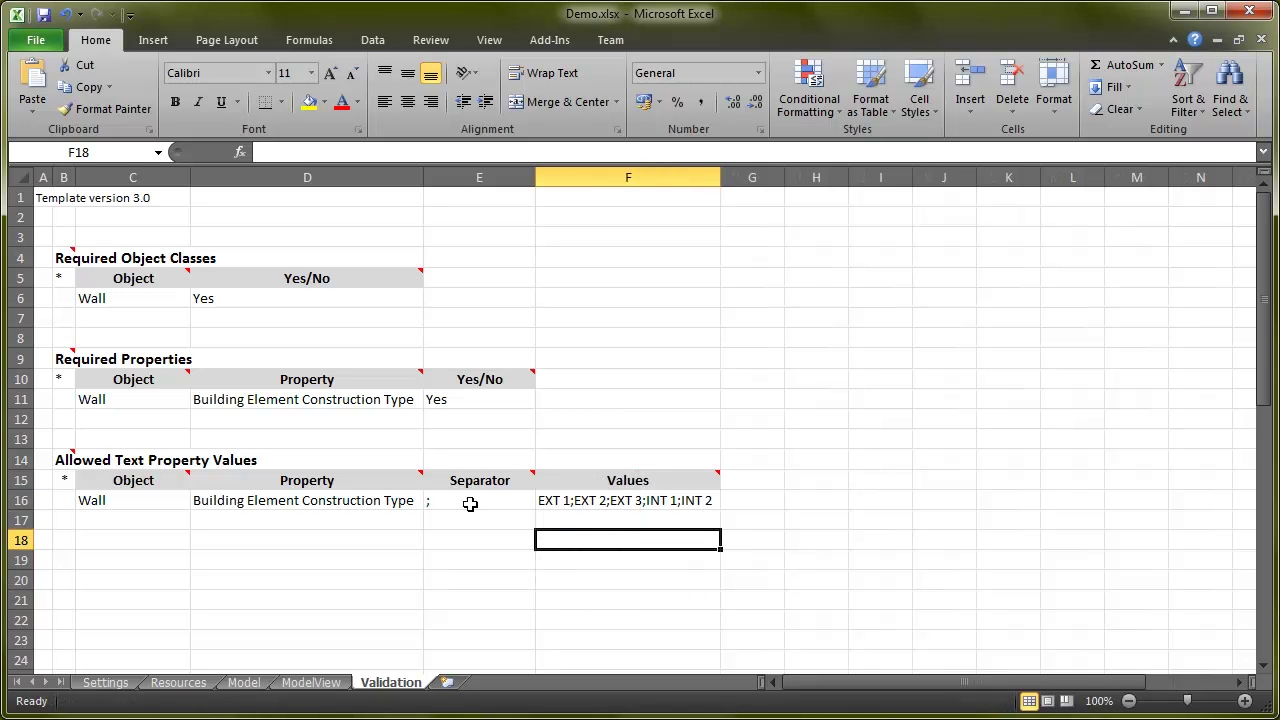
drag(457, 500, 649, 500)
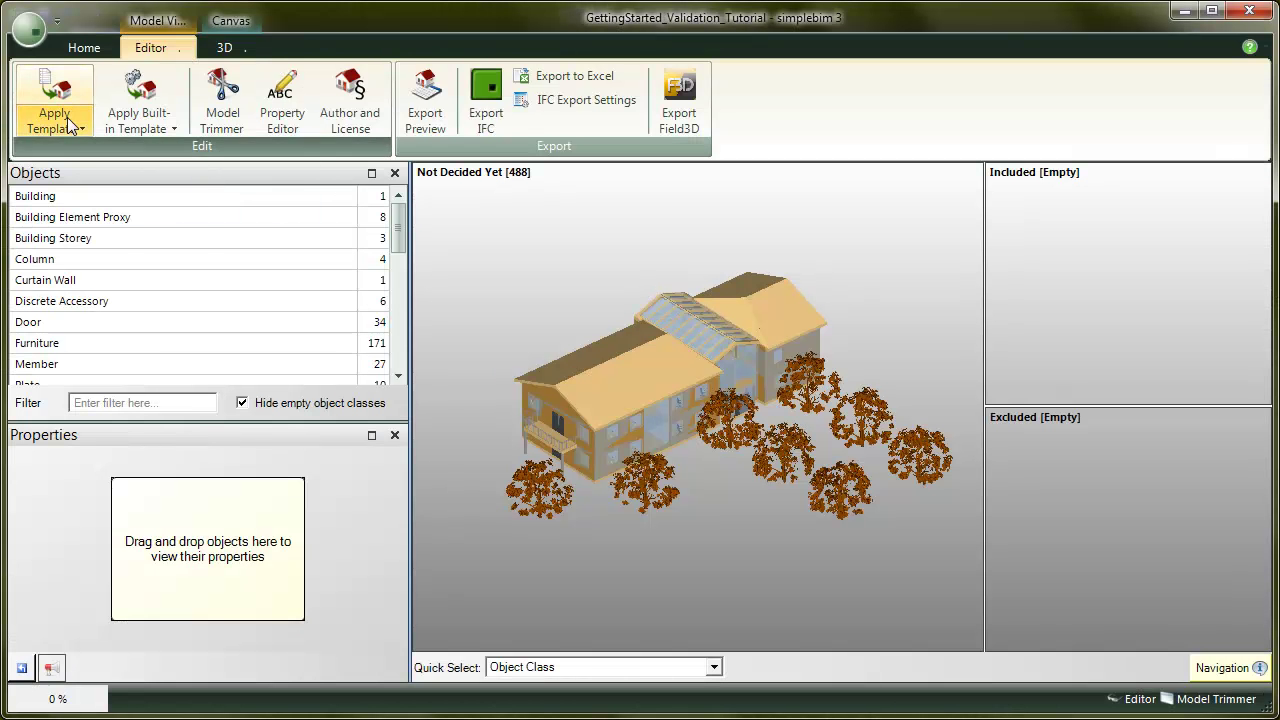
Apply the Demo project template to the model in simplebim and check the Wall class in the object list.
click(68, 124)
mouse_move(155, 240)
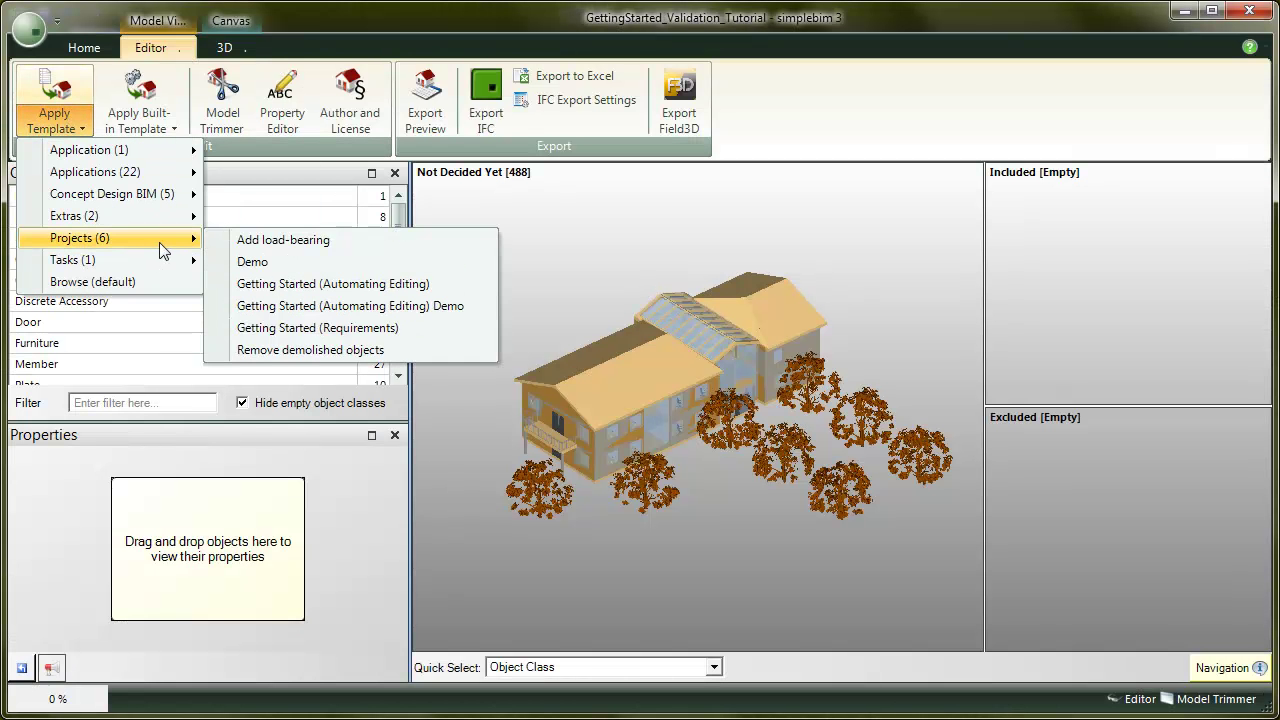
click(276, 266)
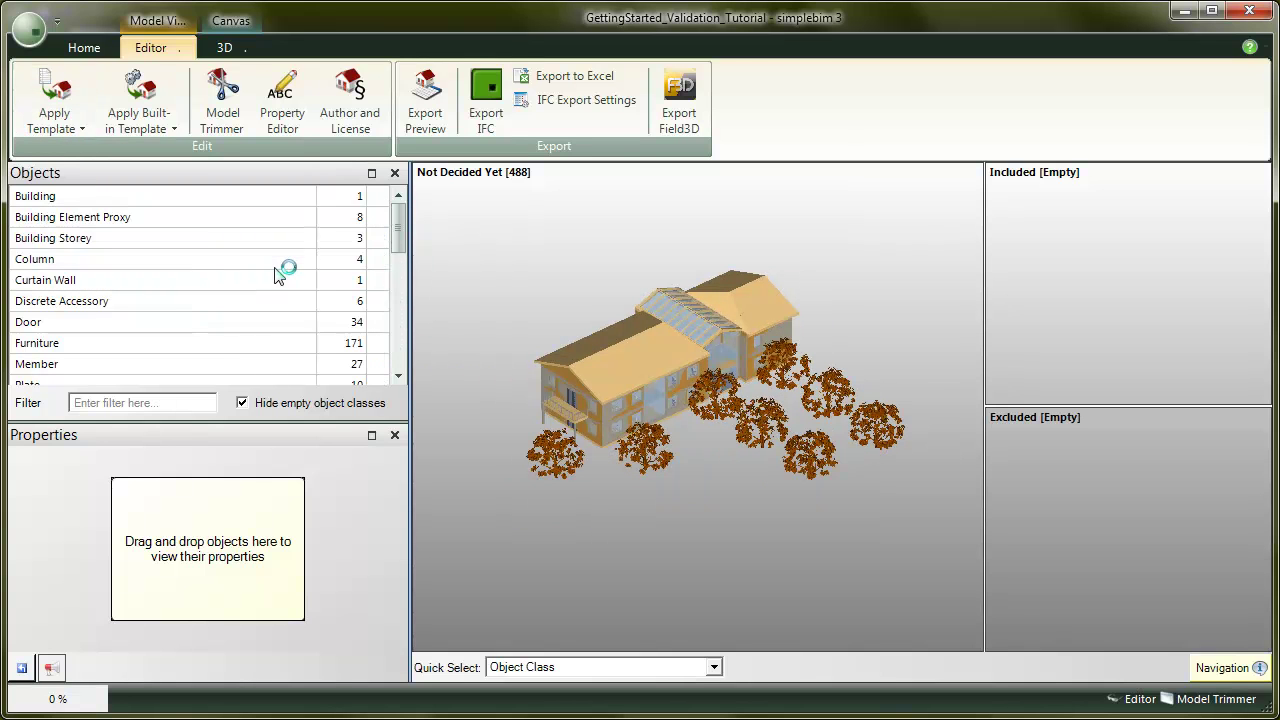
drag(400, 230, 407, 296)
mouse_move(380, 285)
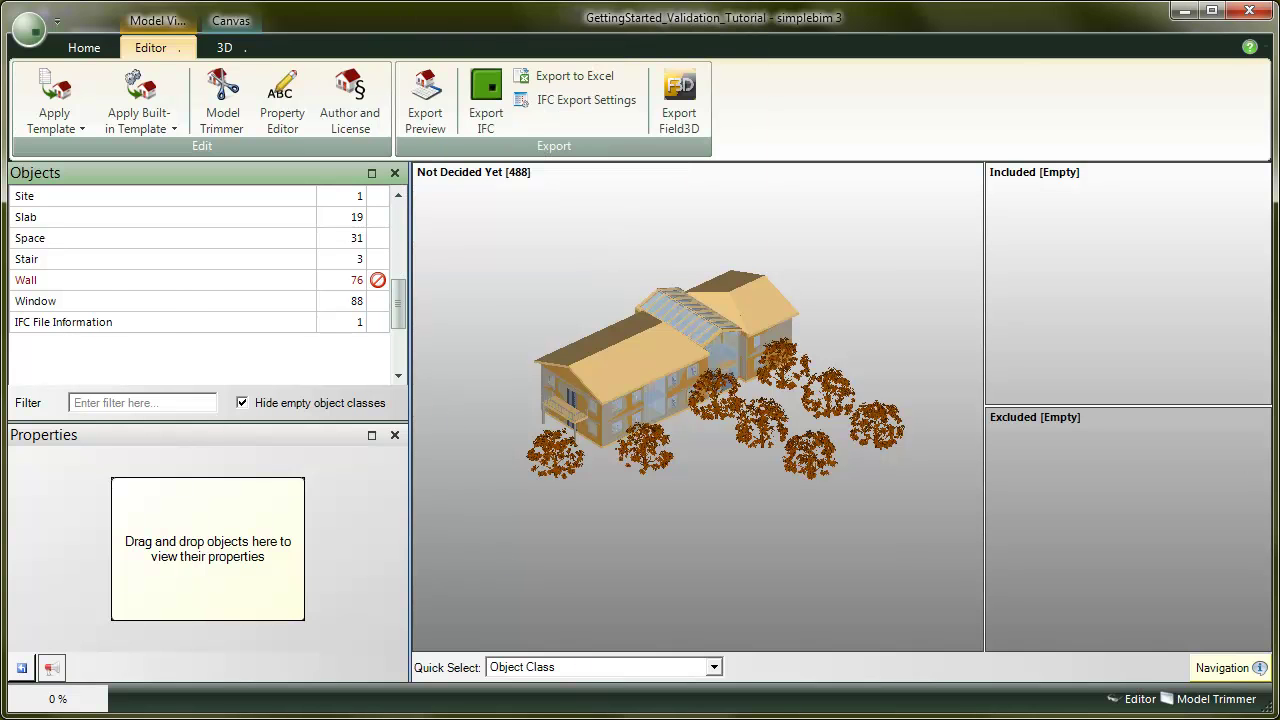
Switch to Demo.xlsx in Excel, review the include/exclude object rules for All and Wall on the ModelView sheet, and save the workbook.
key(alt+Tab)
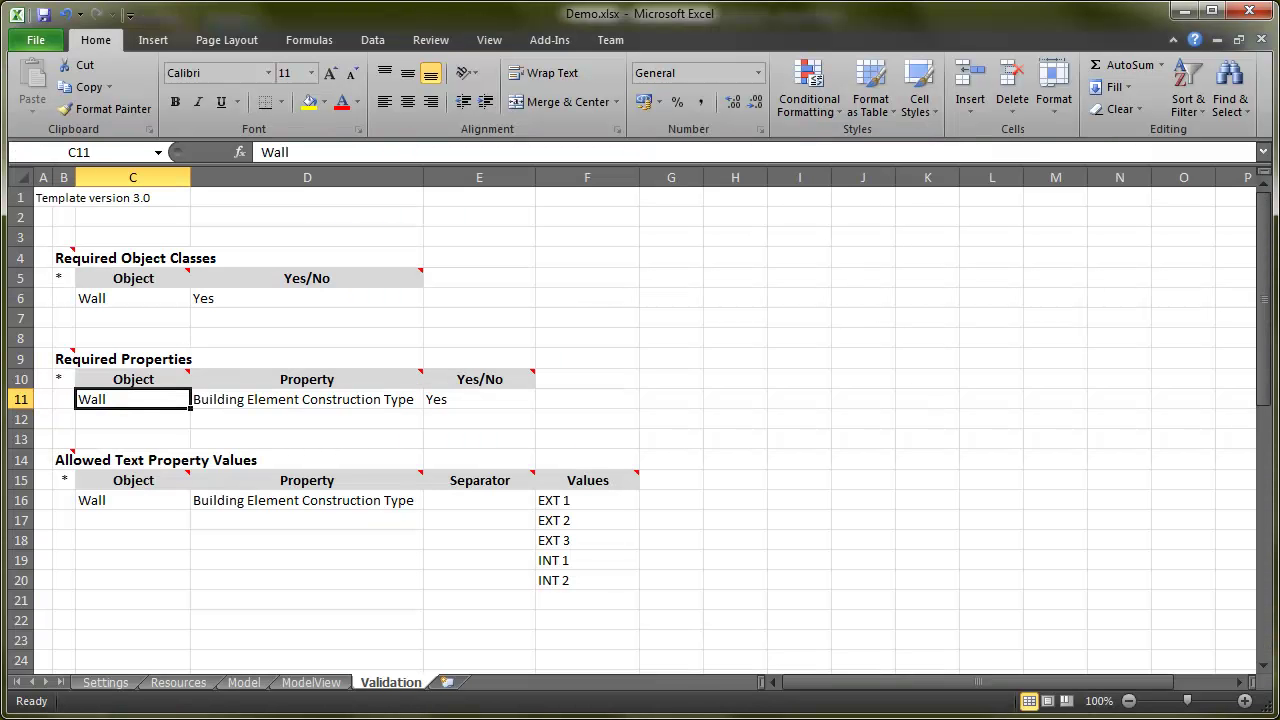
click(334, 684)
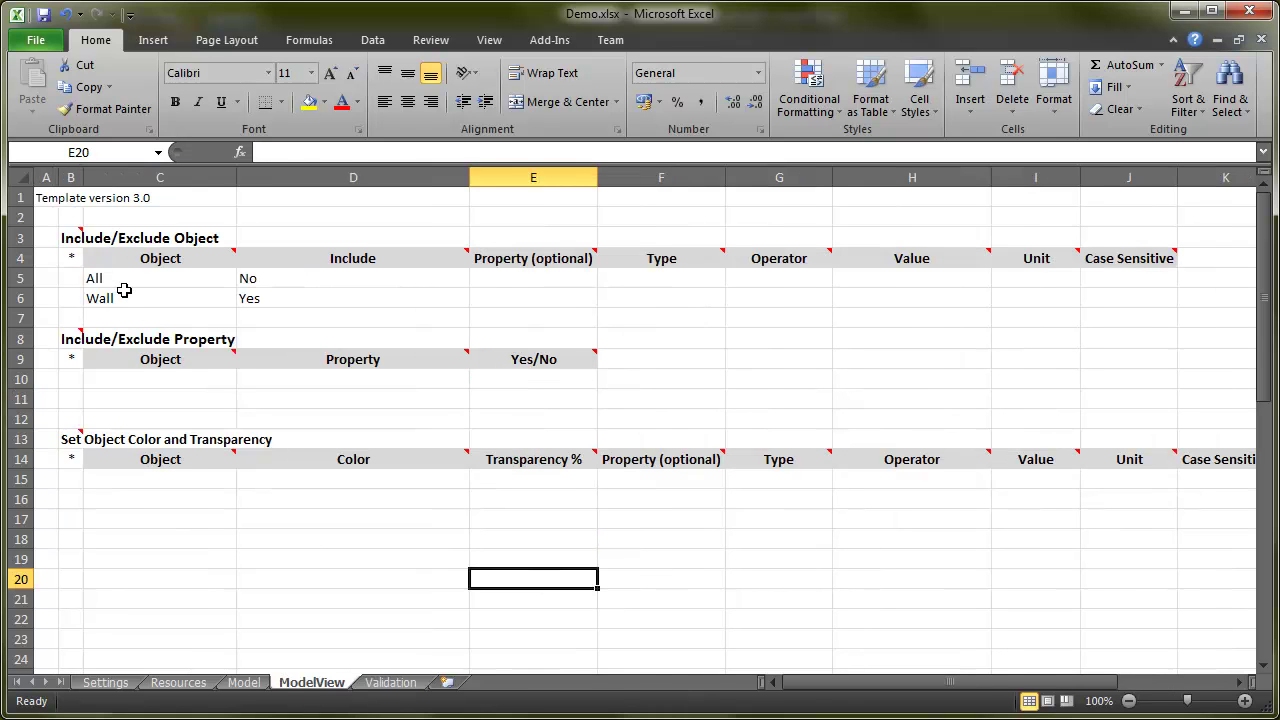
drag(120, 279, 296, 299)
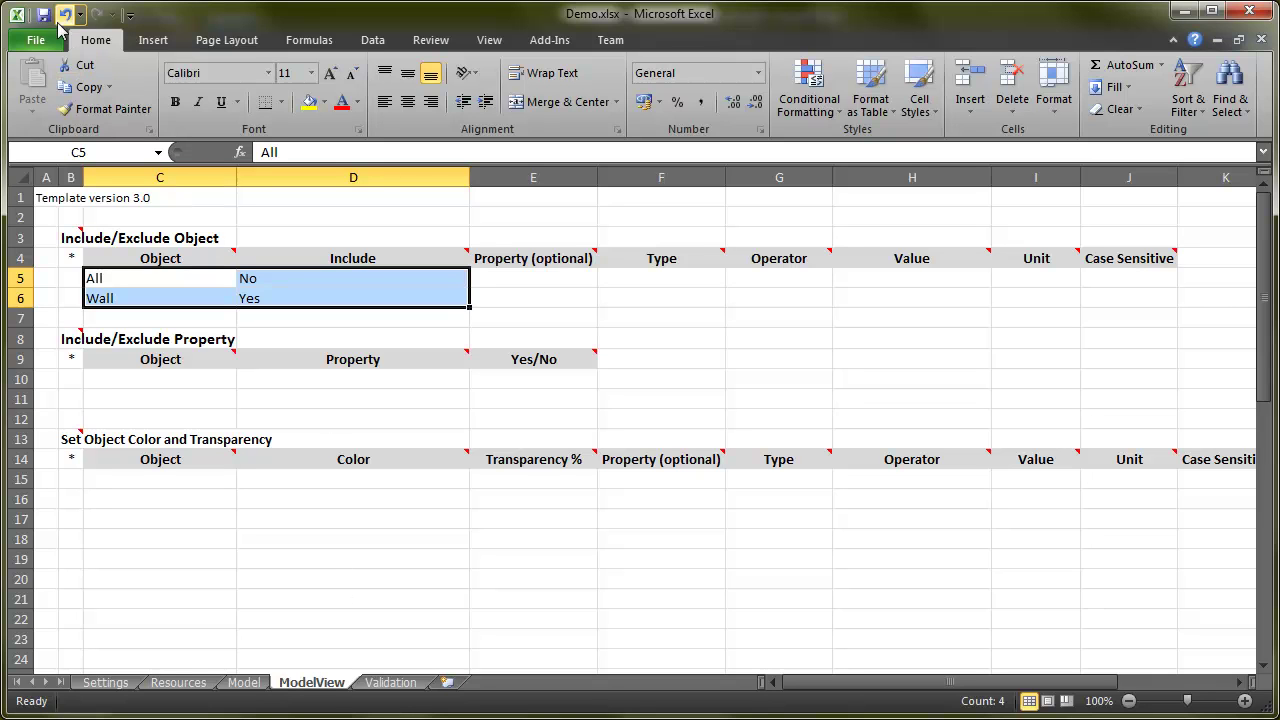
click(44, 15)
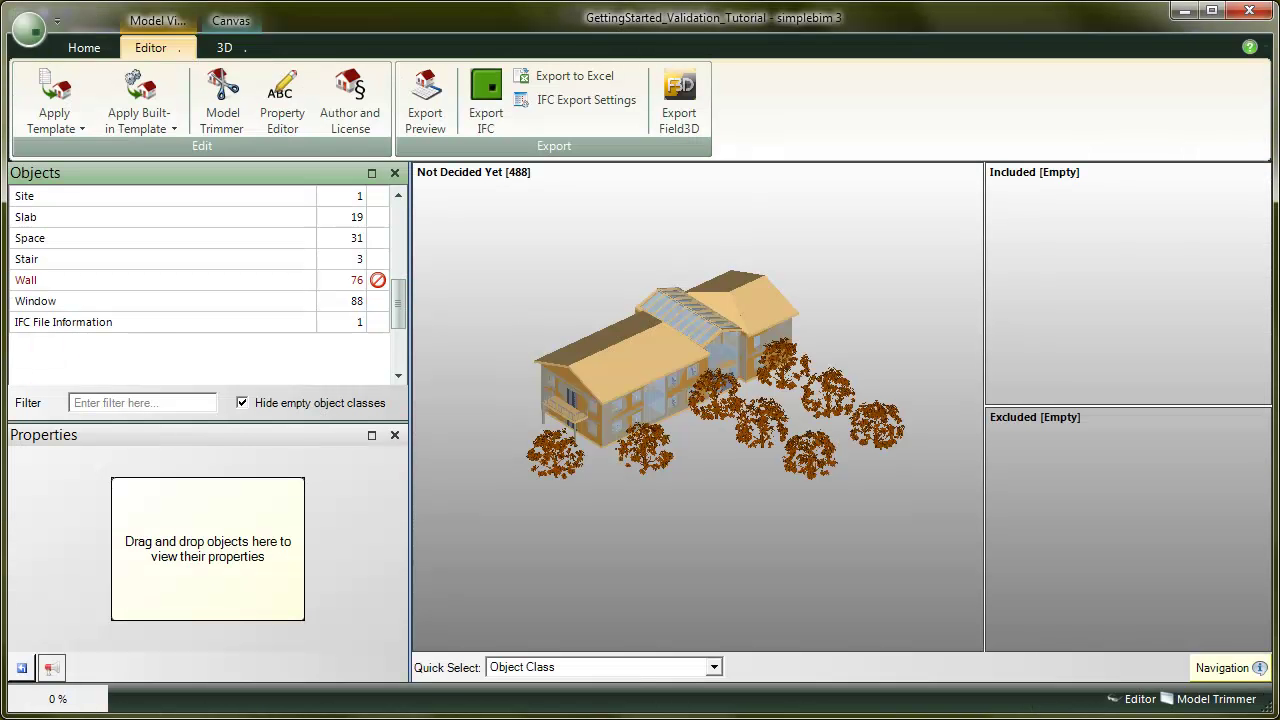
Return to simplebim and reapply the saved Demo project template to the model.
click(52, 112)
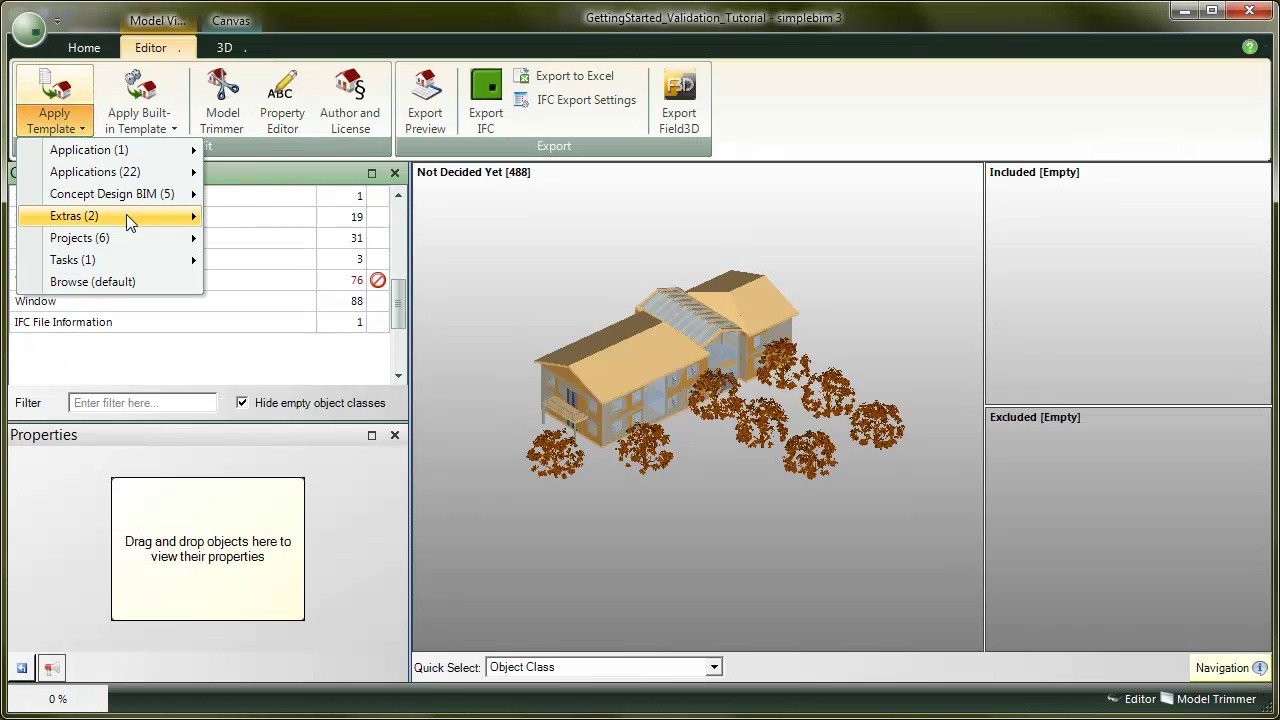
mouse_move(151, 239)
click(262, 259)
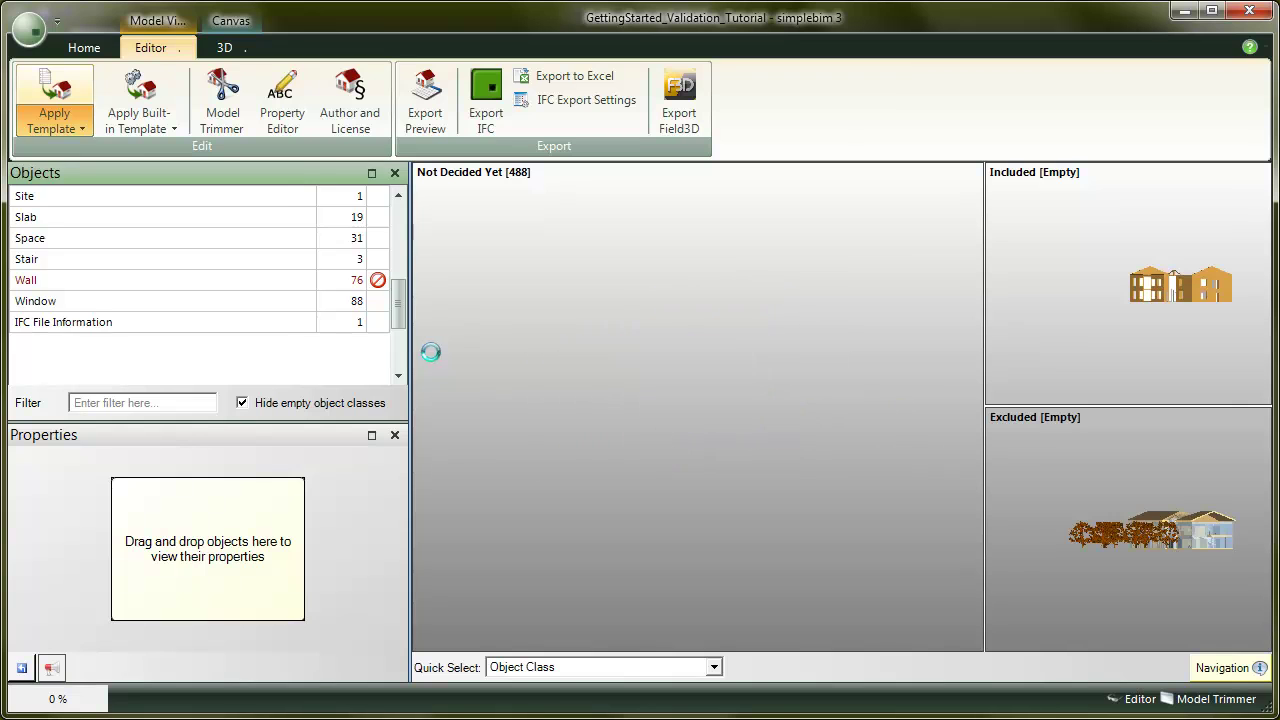
Show the included objects in the main 3D view and check the Wall class's validation status.
click(1062, 342)
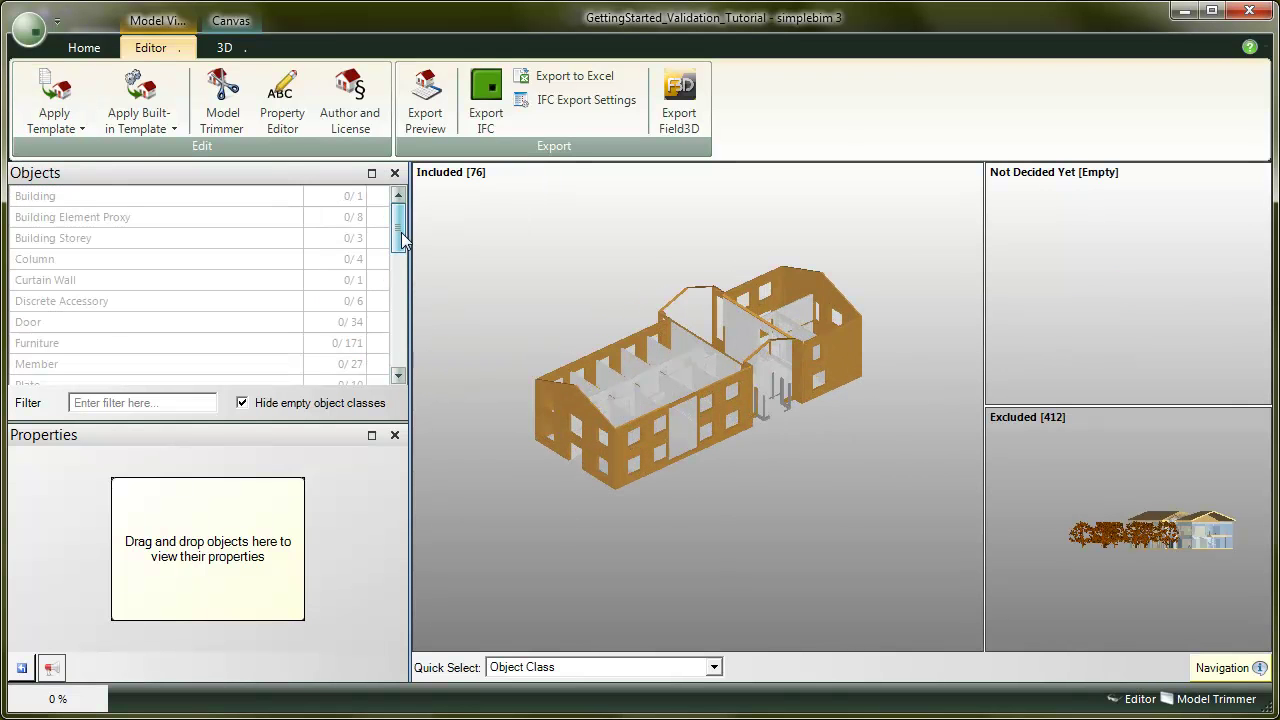
drag(401, 232, 404, 283)
mouse_move(392, 281)
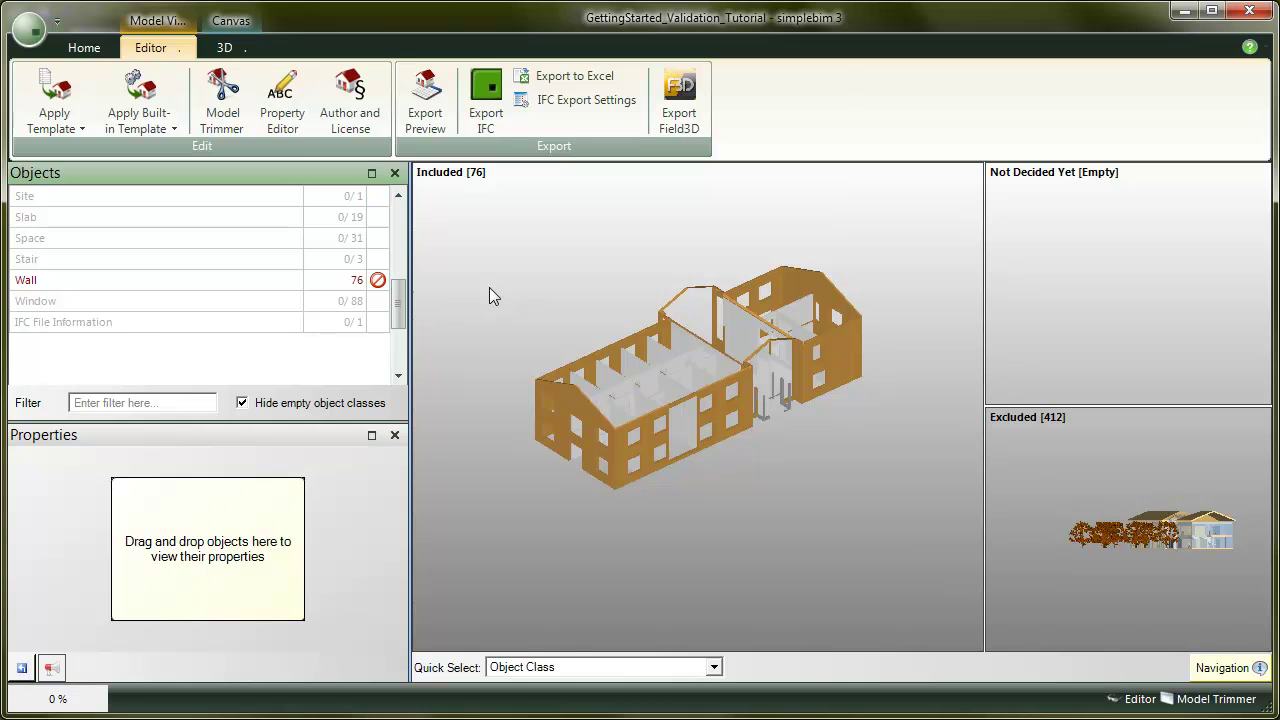
Open the Property Editor for the Wall class with Building Element Construction Type as the property to edit.
click(279, 96)
click(171, 205)
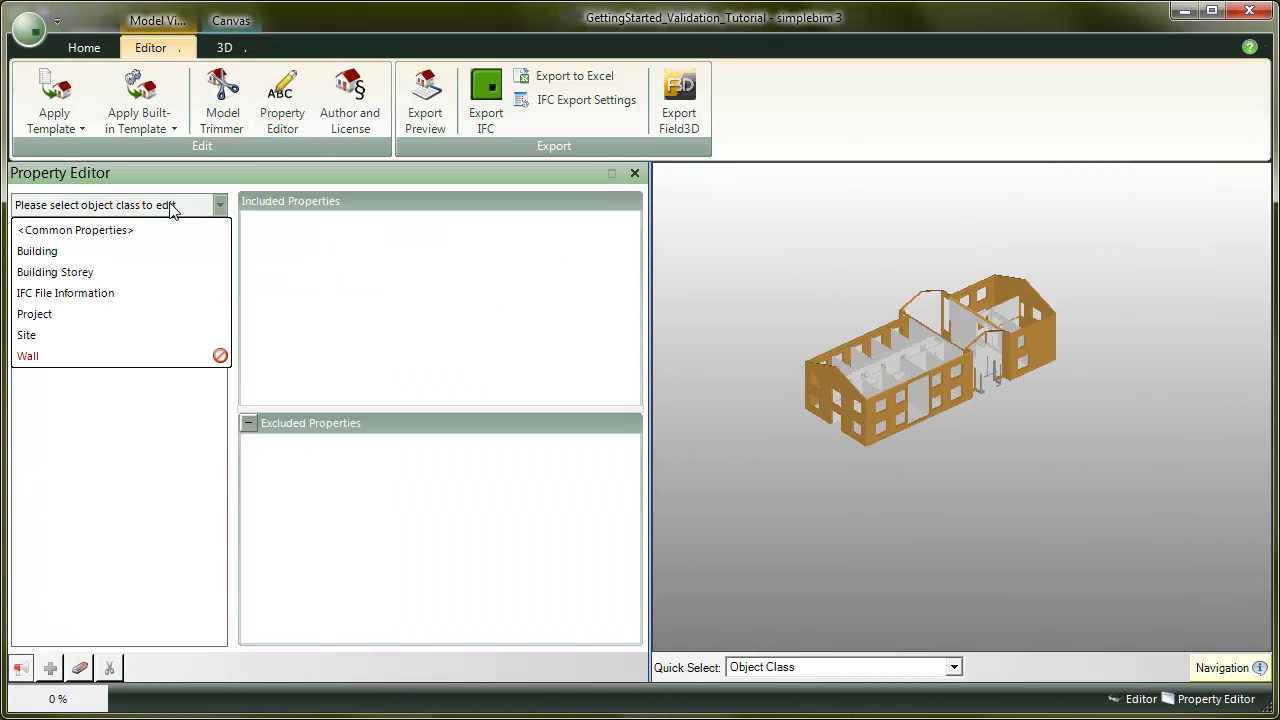
click(107, 355)
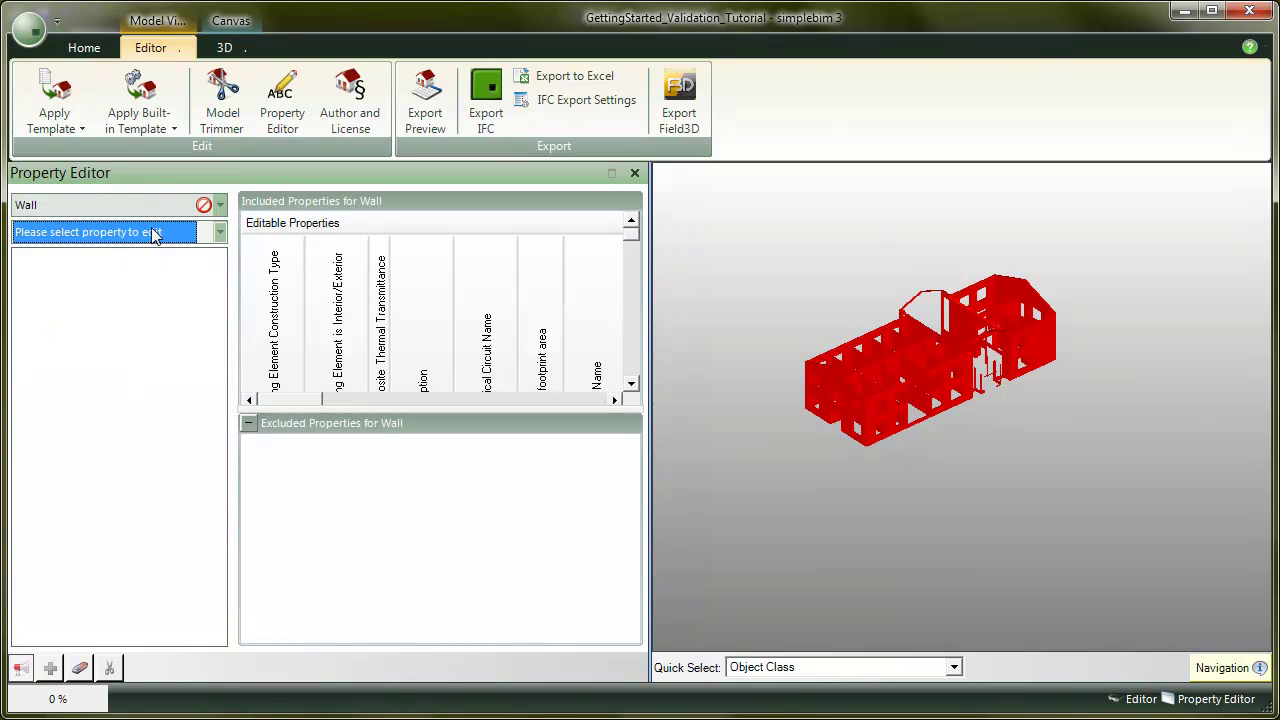
click(151, 231)
click(153, 258)
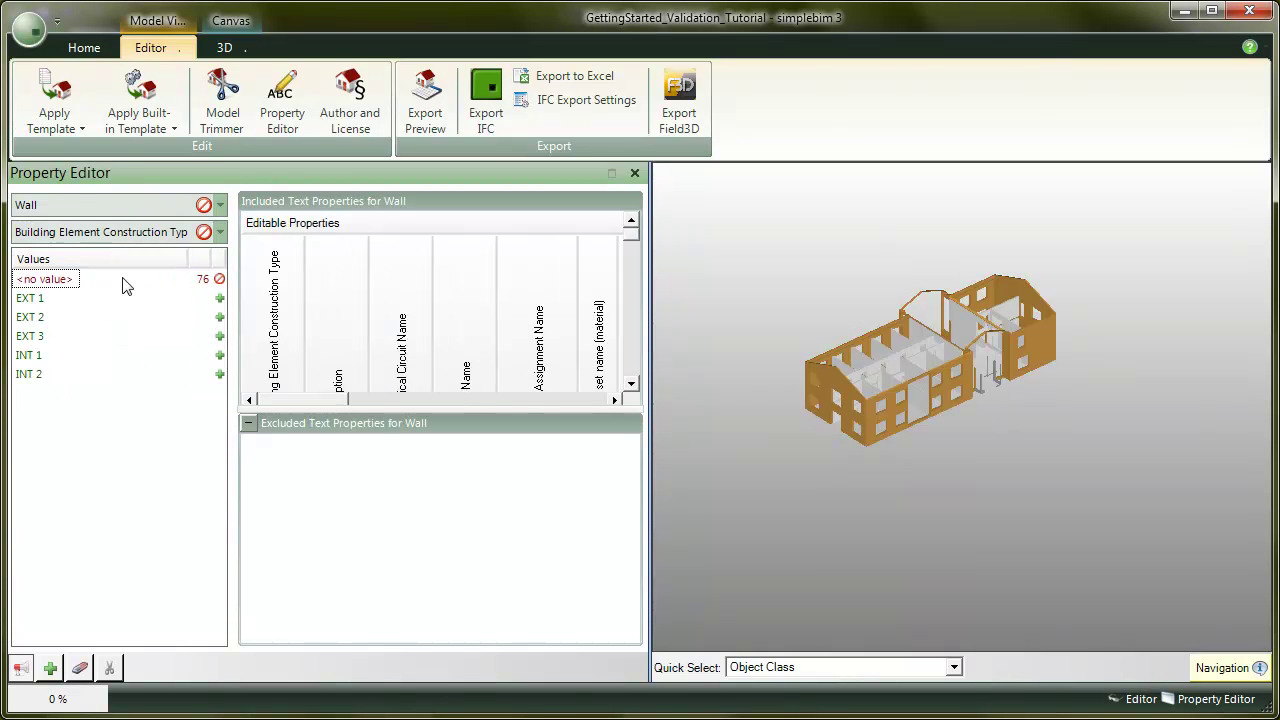
Fill the walls' Building Element Construction Type with the values of their Name property, and select the walls with no value.
drag(274, 320, 424, 566)
drag(337, 574, 419, 575)
click(407, 330)
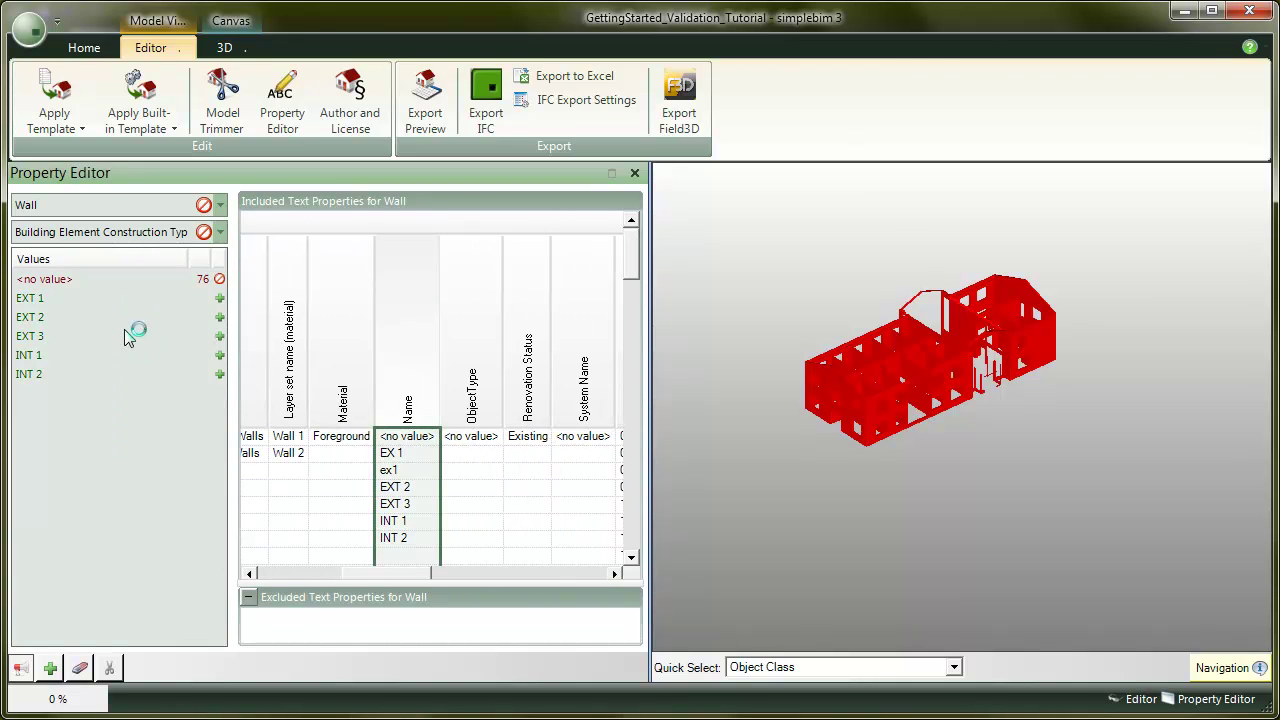
click(35, 280)
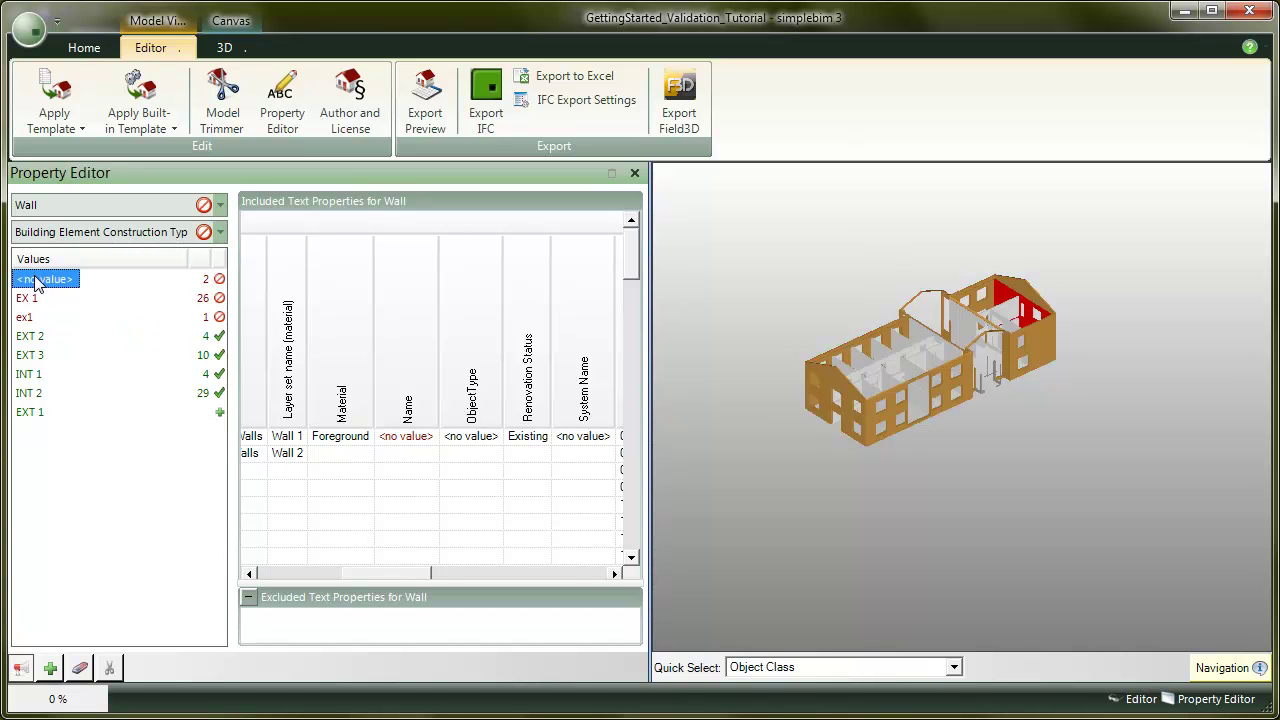
Assign the new value EXT 1 as Building Element Construction Type to the selected walls that have no value.
drag(746, 357, 62, 672)
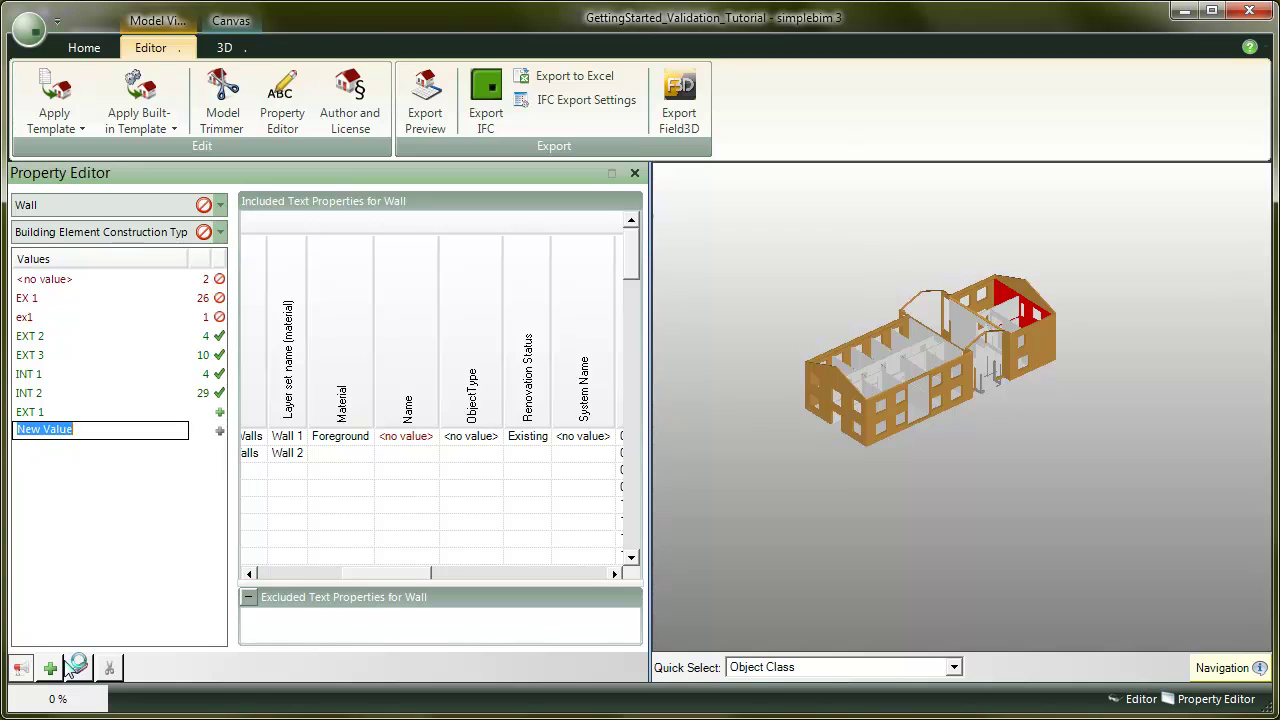
text(EXT )
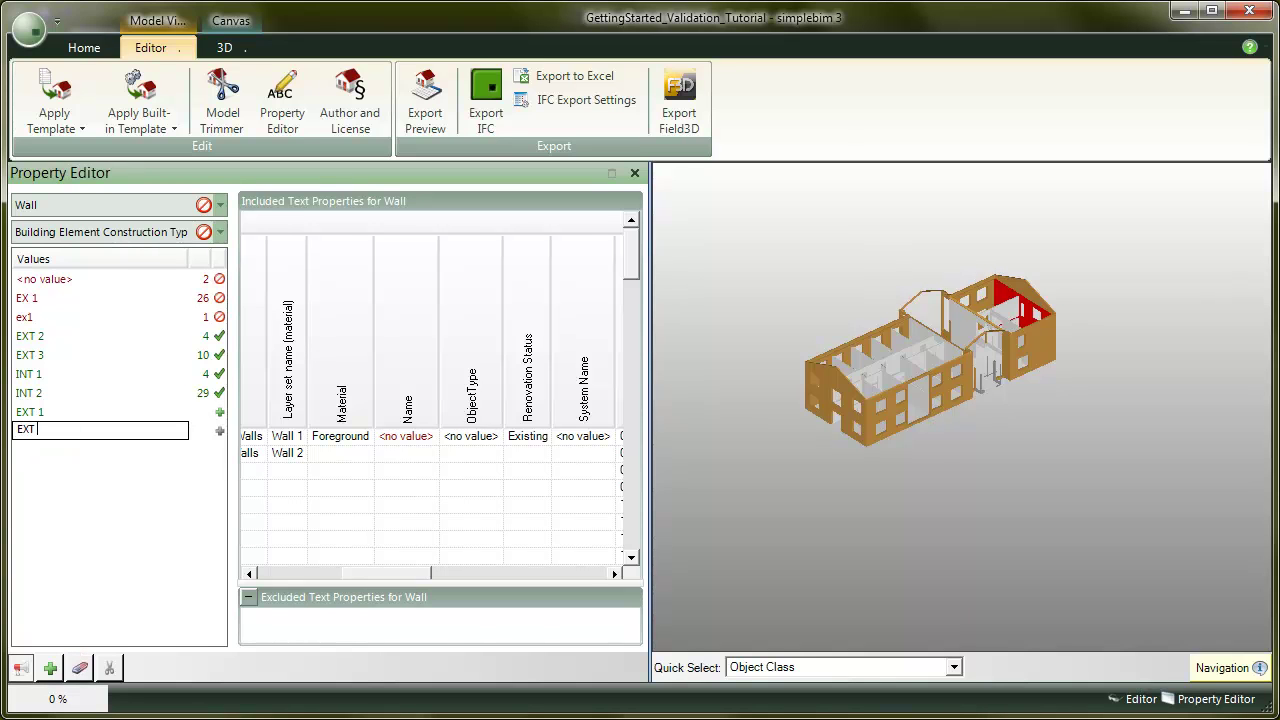
text(1)
key(Return)
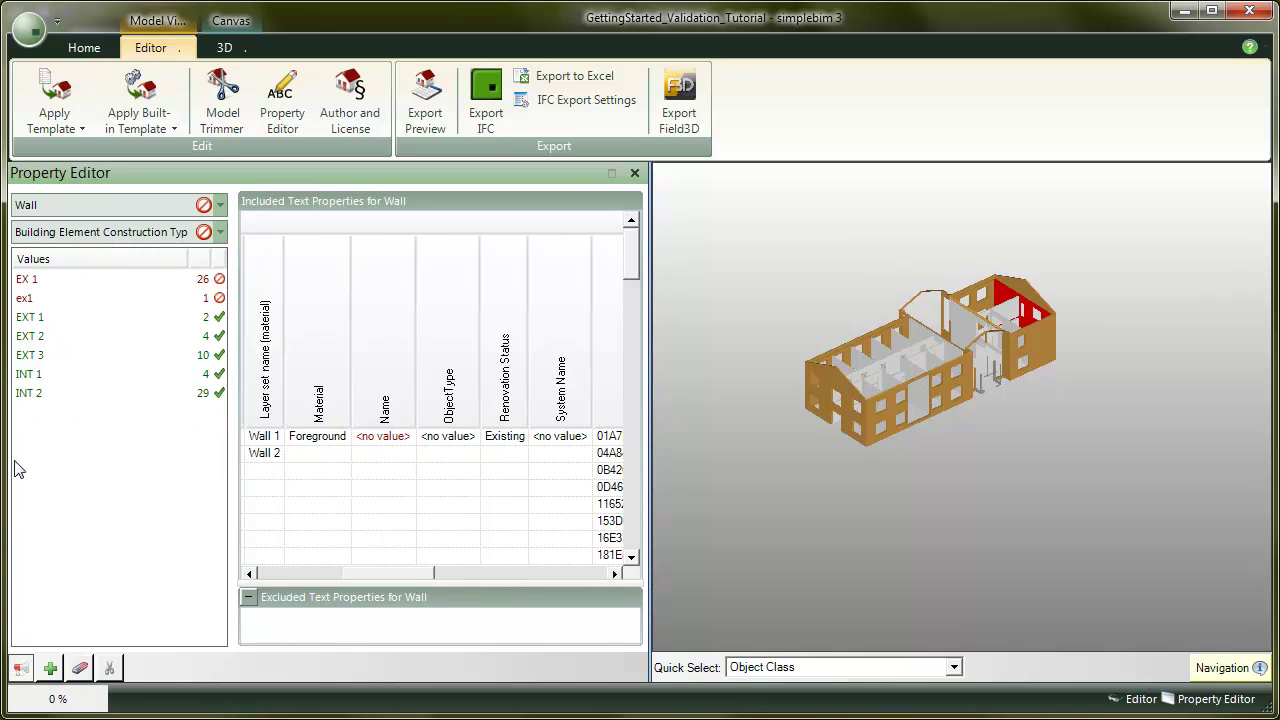
Merge the invalid construction type values EX 1 and ex1 into EXT 1.
click(26, 298)
ctrl+click(30, 281)
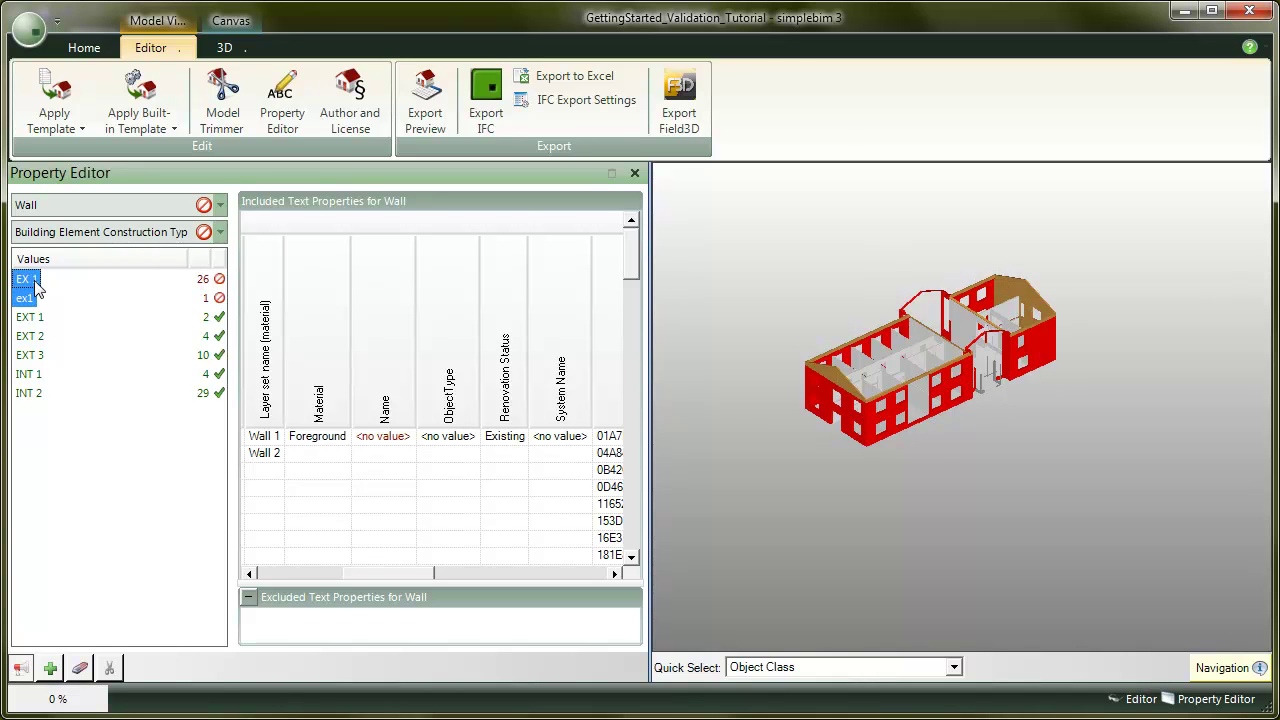
drag(35, 287, 38, 320)
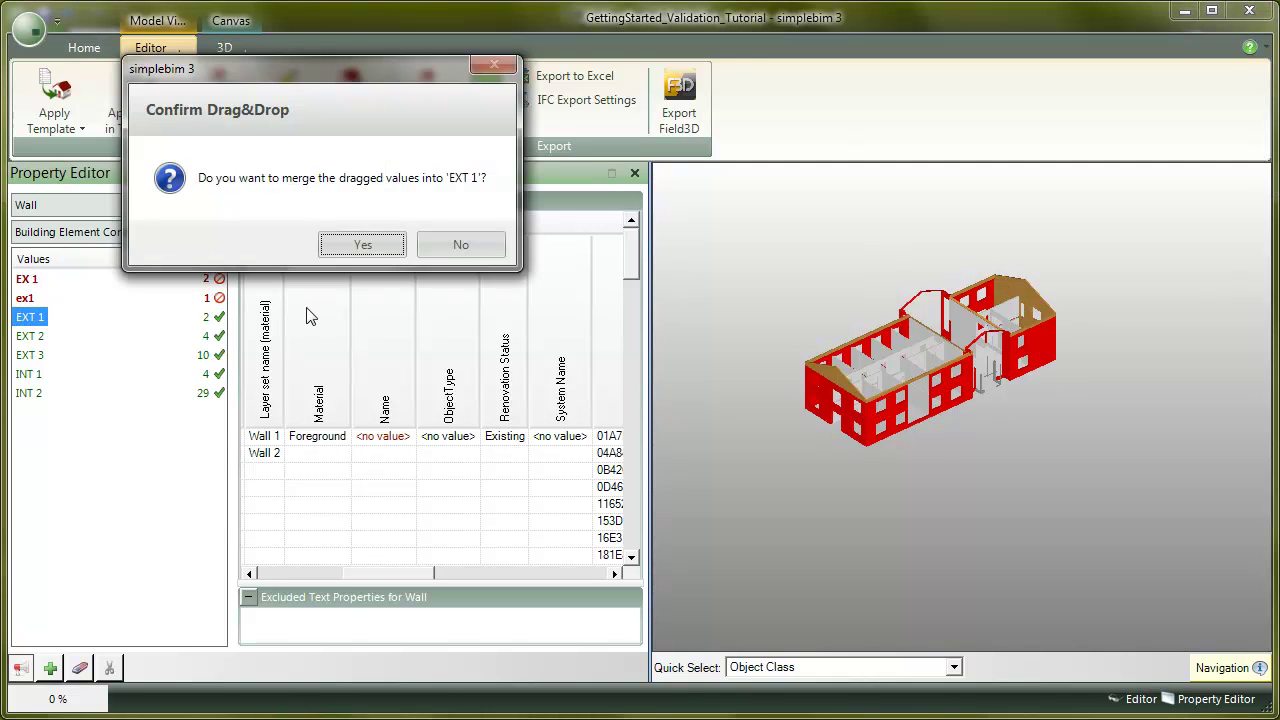
click(360, 246)
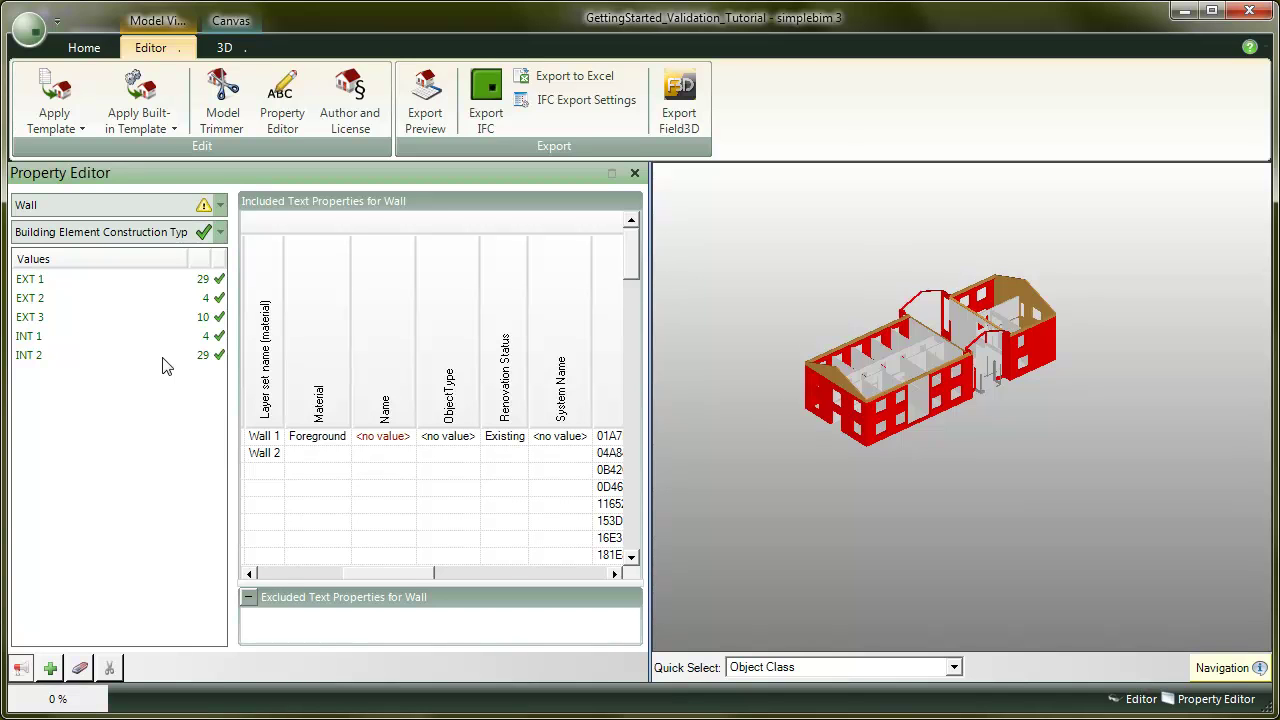
Open the Model Trimmer, select the Wall class and check the validation warnings on its properties.
click(222, 100)
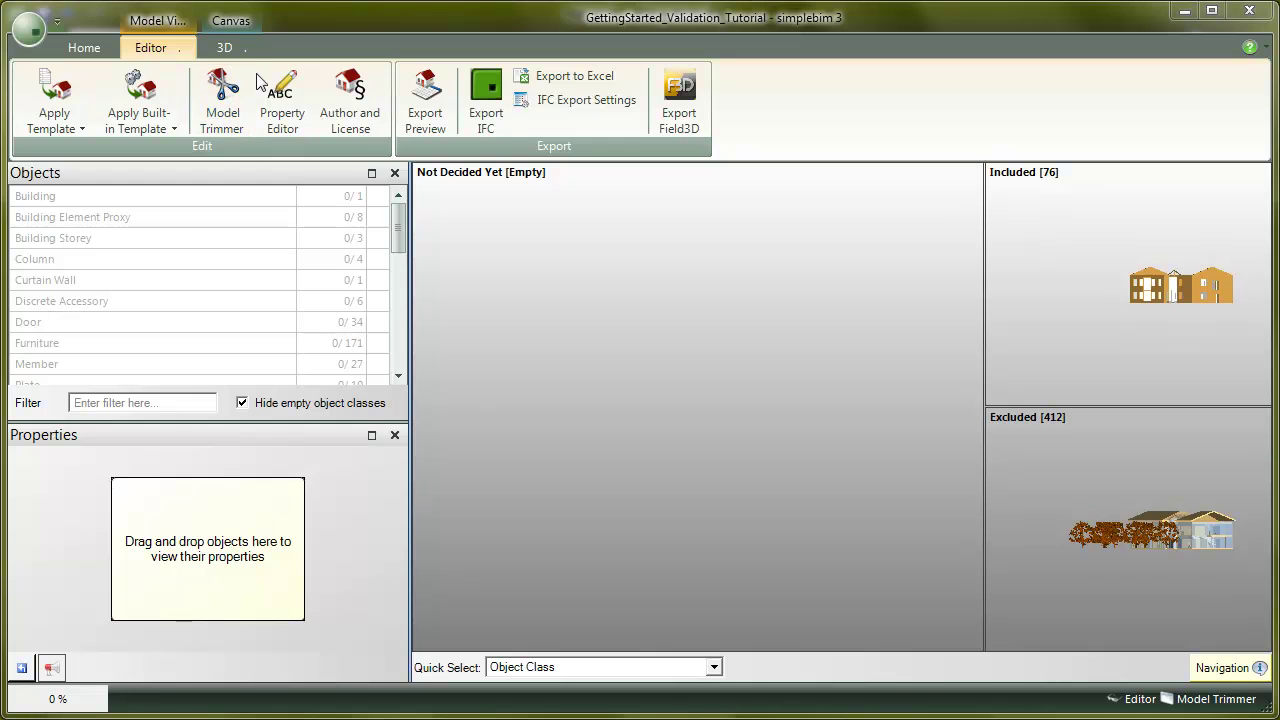
drag(390, 231, 334, 314)
click(276, 305)
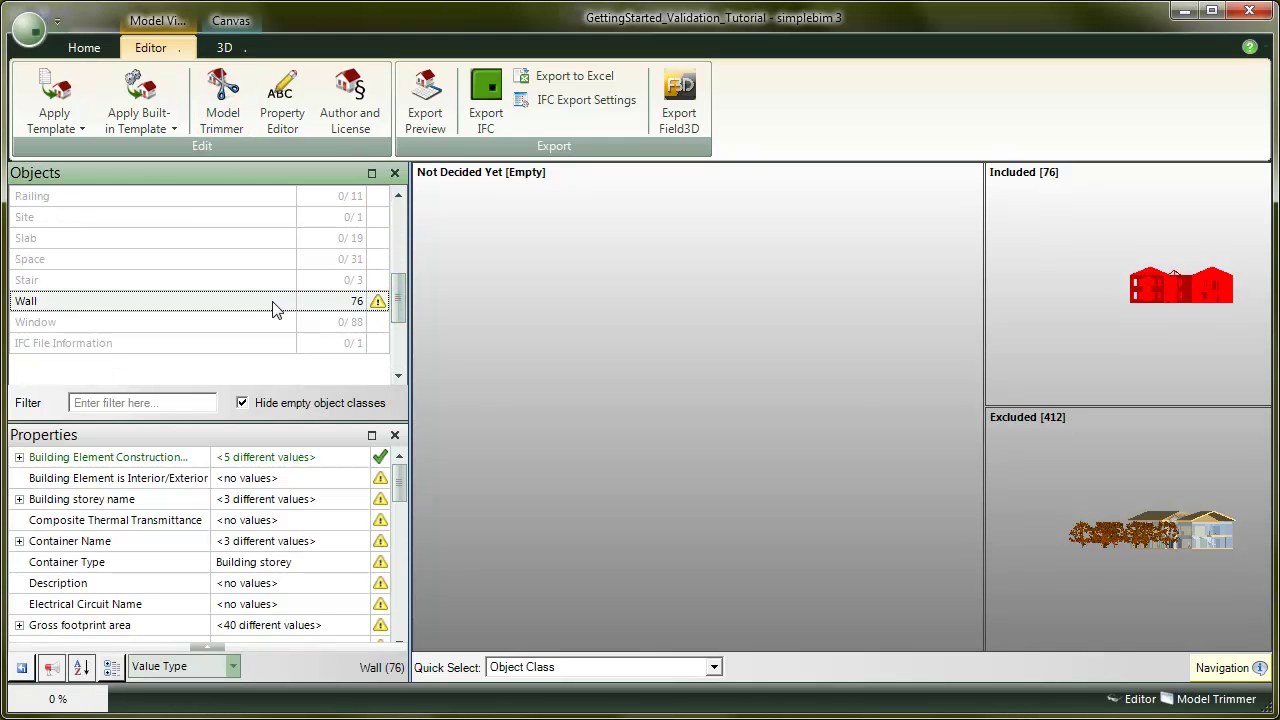
mouse_move(388, 562)
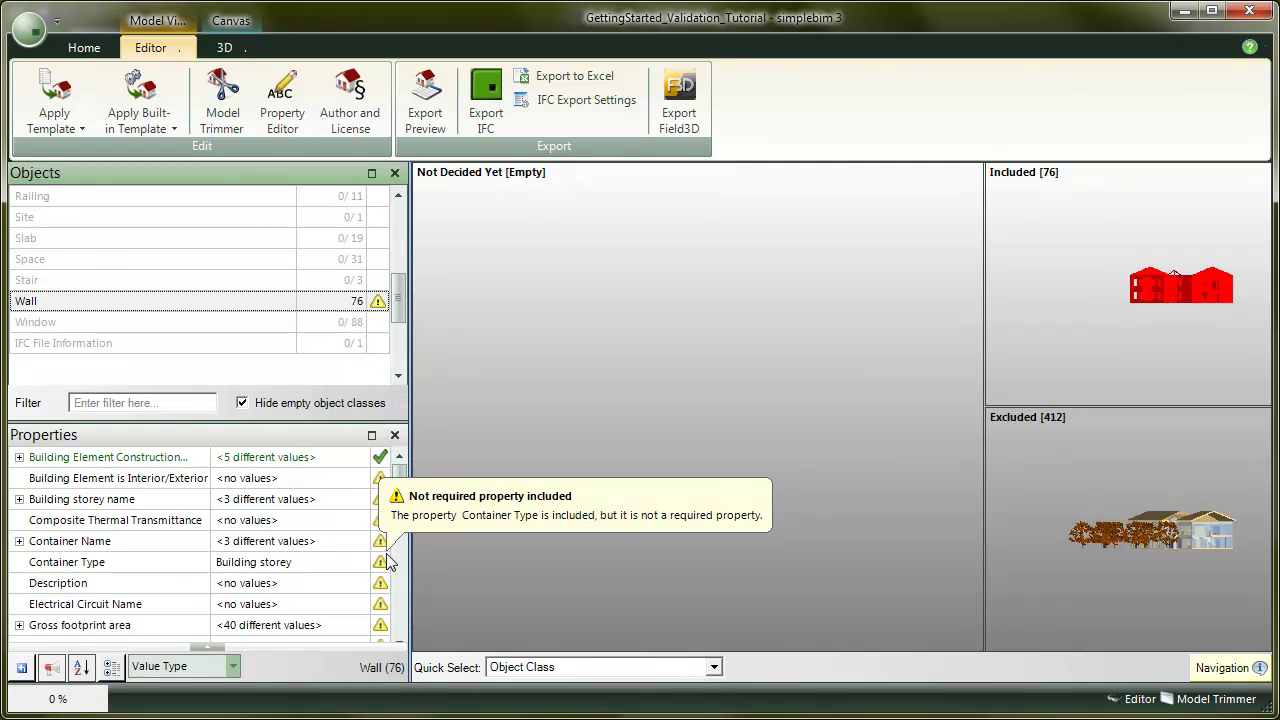
Exclude all properties of the Wall class, and include only Building Element Construction Type again.
right_click(126, 498)
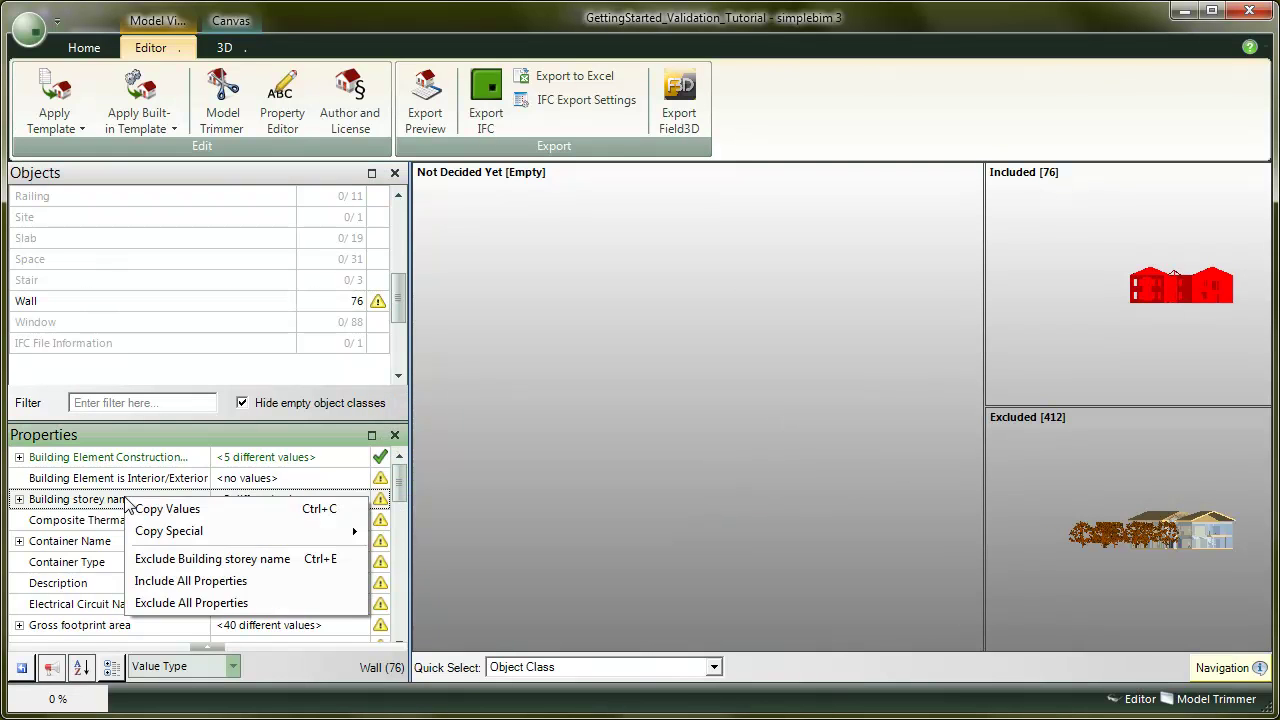
click(201, 603)
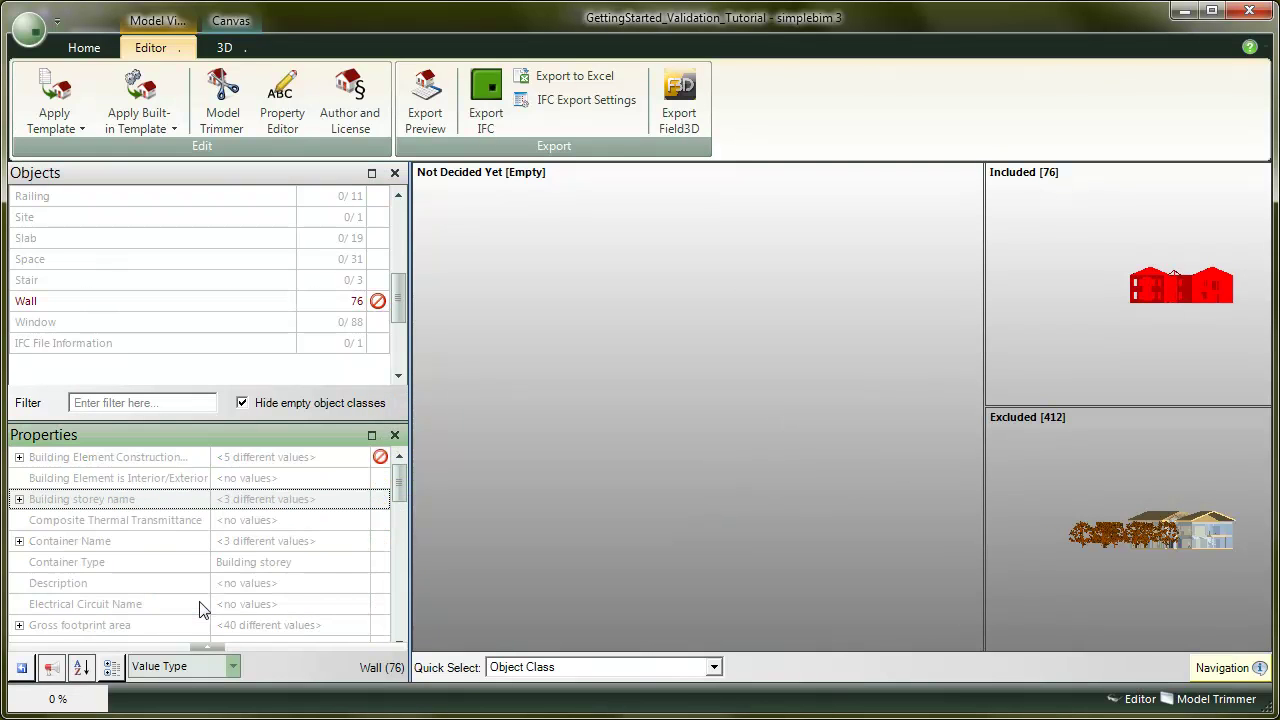
right_click(121, 458)
click(172, 517)
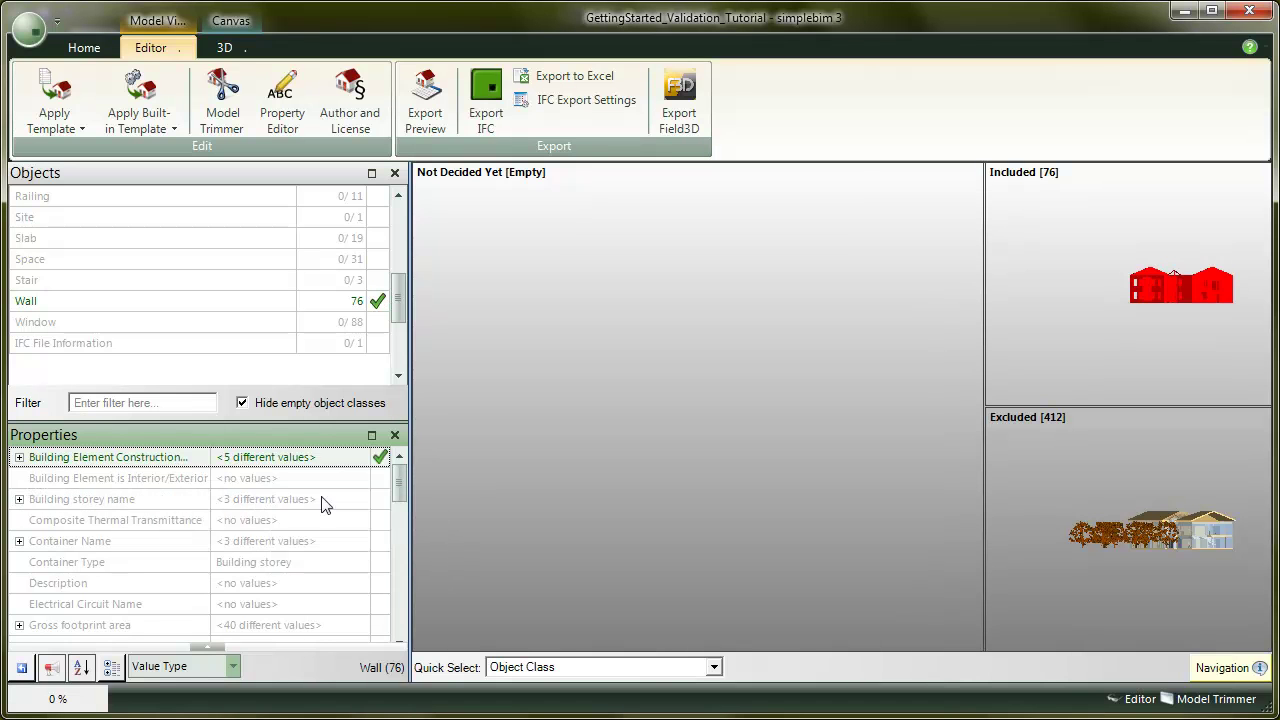
Bring the included objects into the main 3D view, exclude all walls and check the Wall class's validation status.
click(1031, 326)
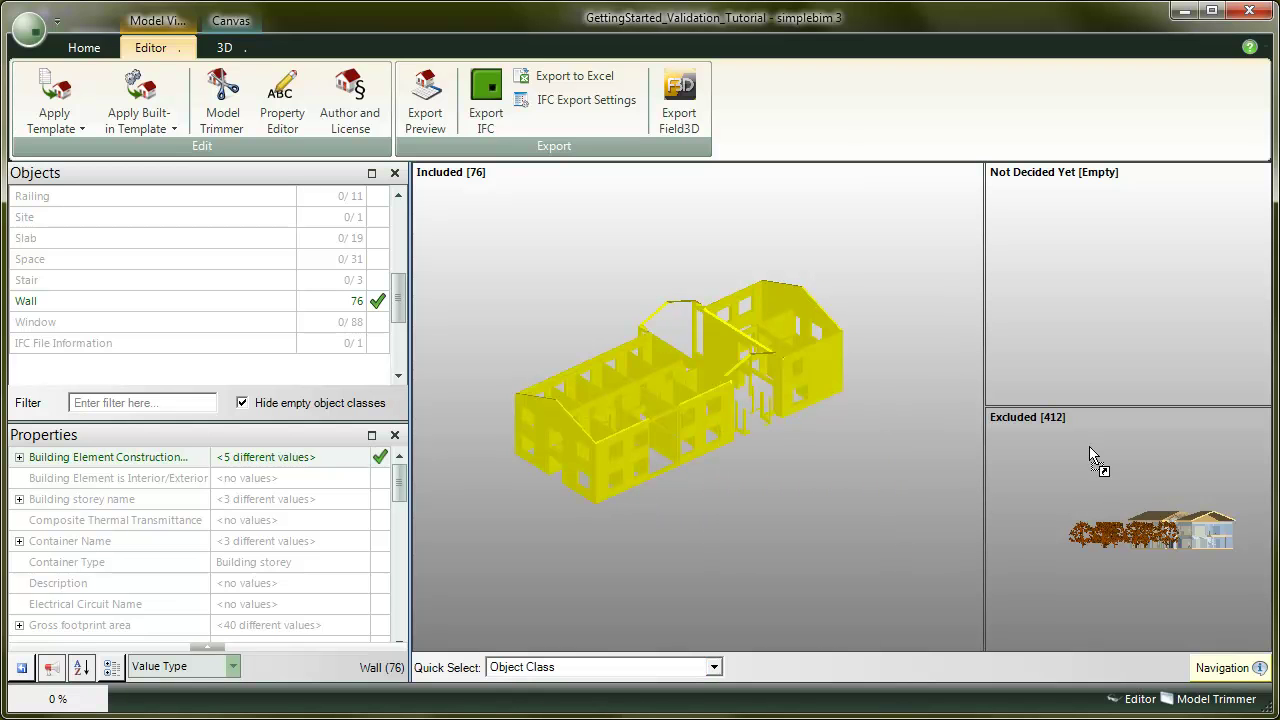
drag(1090, 448, 1090, 448)
mouse_move(380, 303)
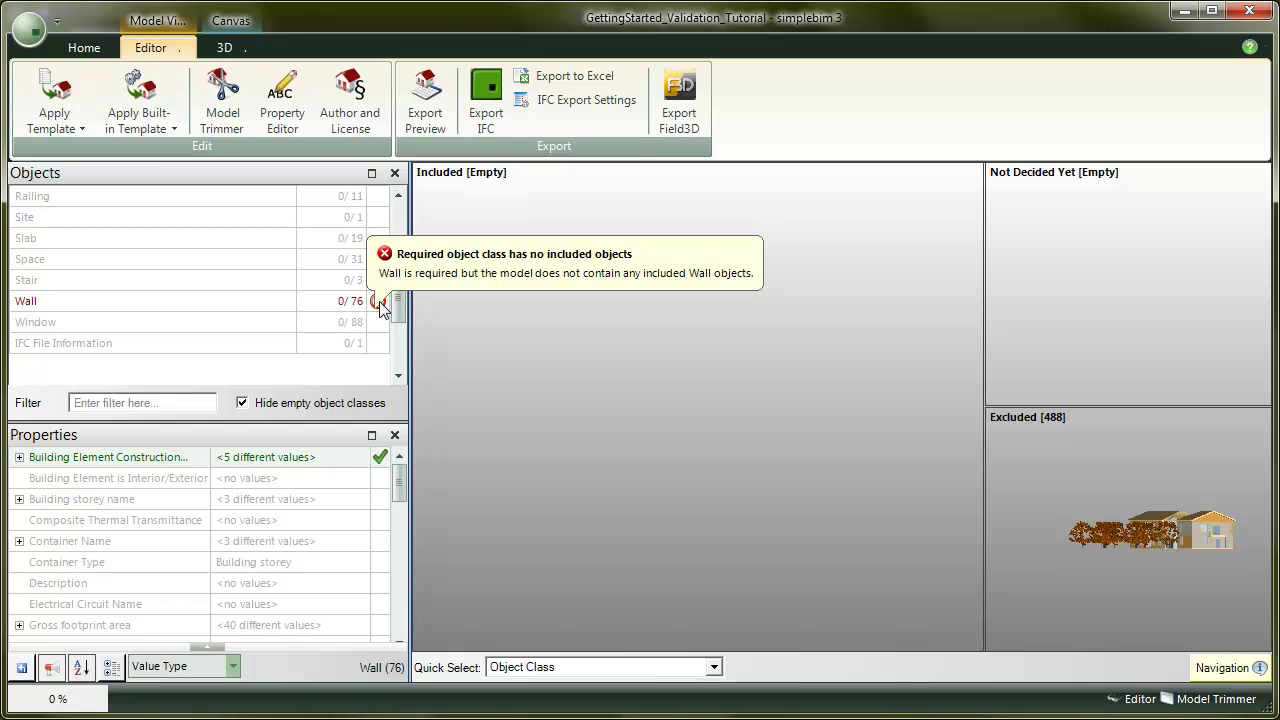
Include the Wall class in the model again and check its validation status.
drag(80, 305, 606, 396)
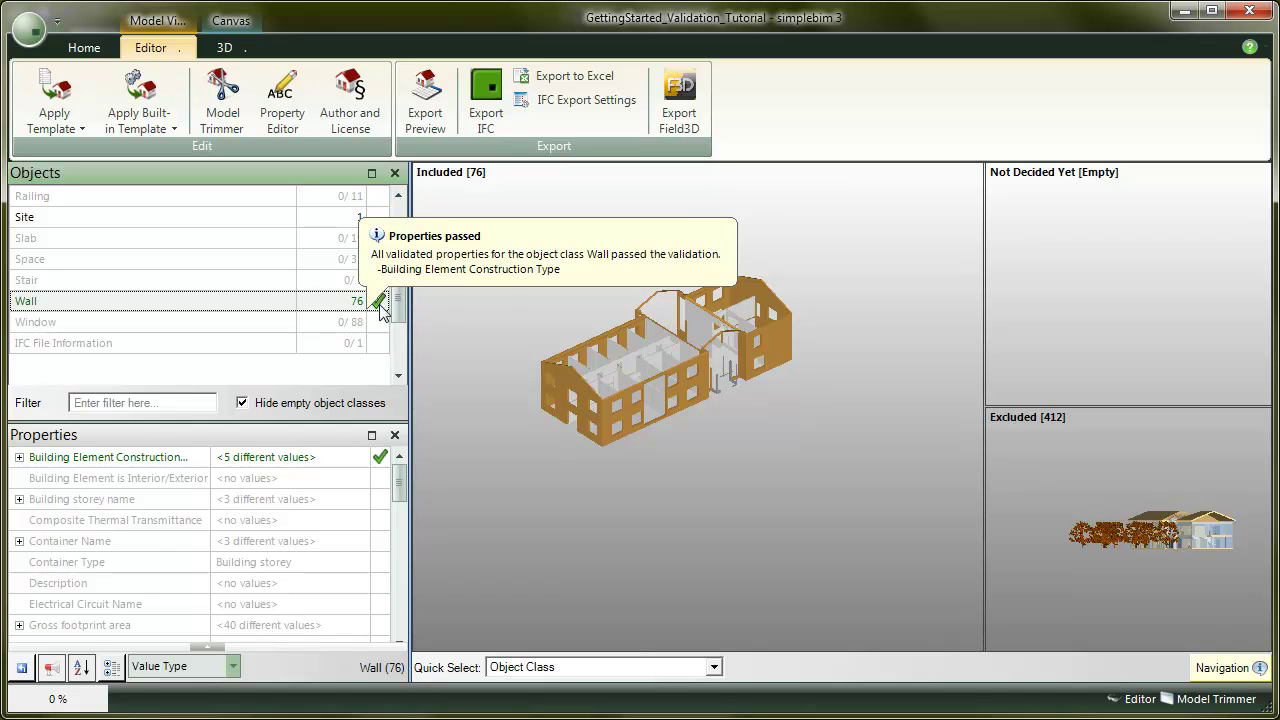
scroll(526, 313, up, 2)
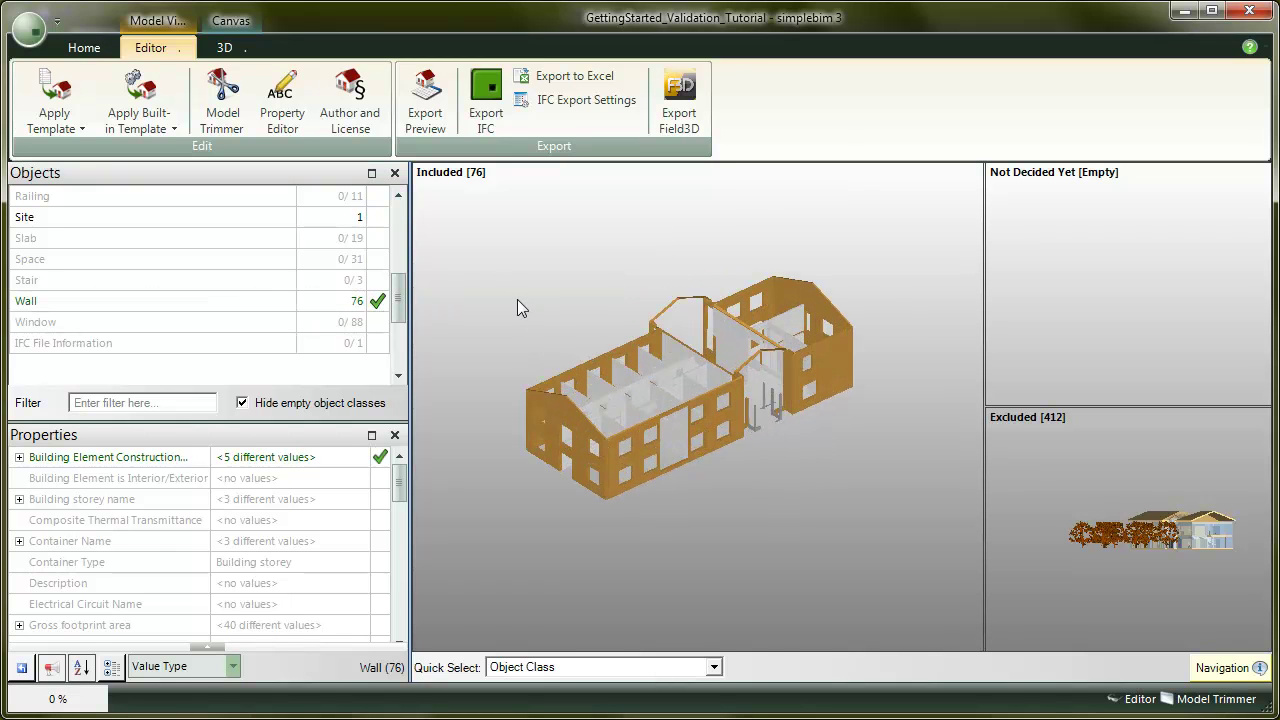
scroll(514, 297, up, 1)
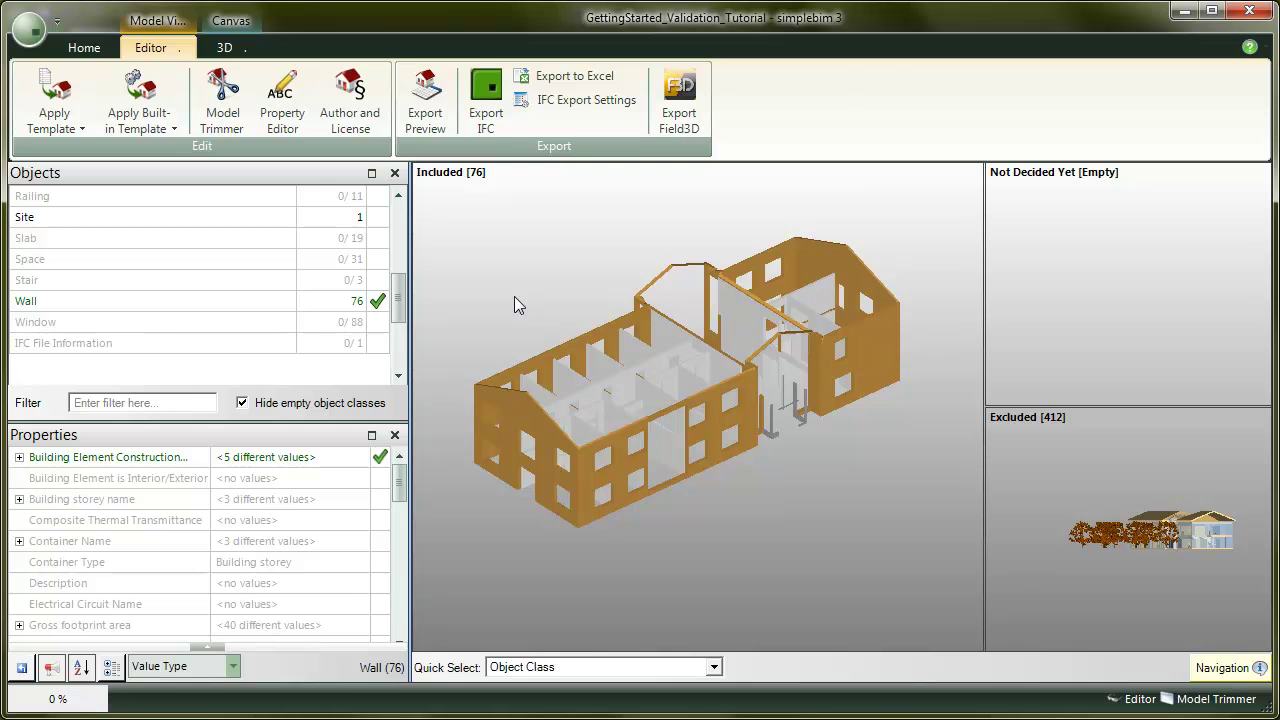